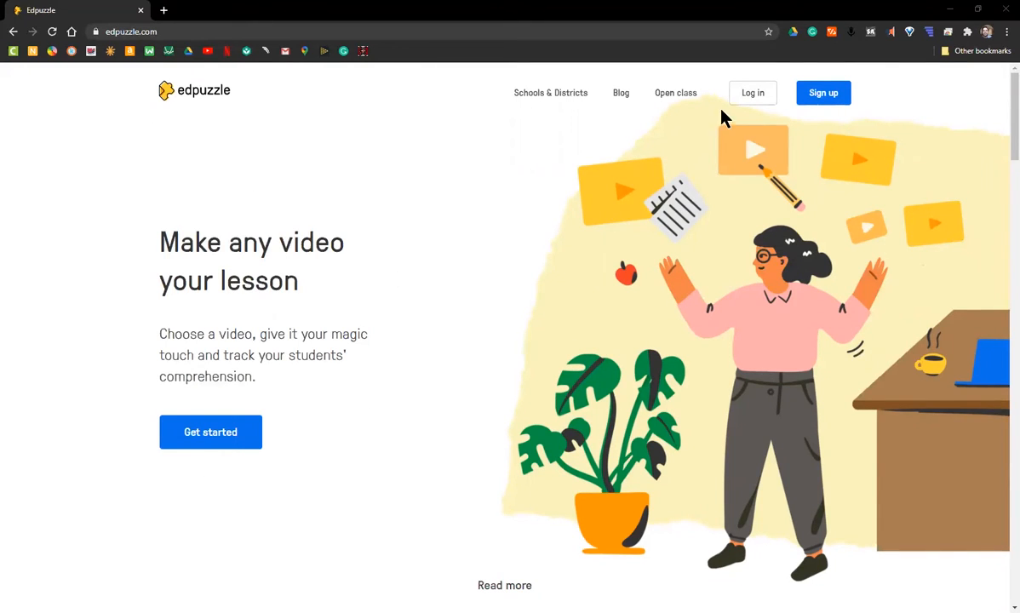
Begin signing up for a new account from the Edpuzzle home page.
{"action": "left_click", "coordinate": [822, 95]}
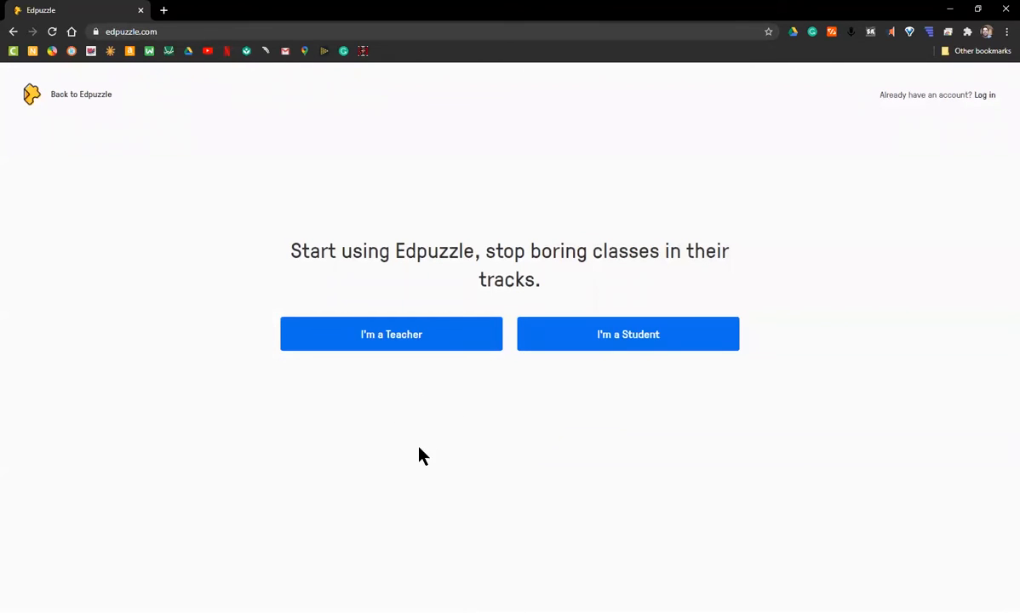
Sign up as a teacher through Google, set an account password, and accept the terms of service.
{"action": "left_click", "coordinate": [375, 353]}
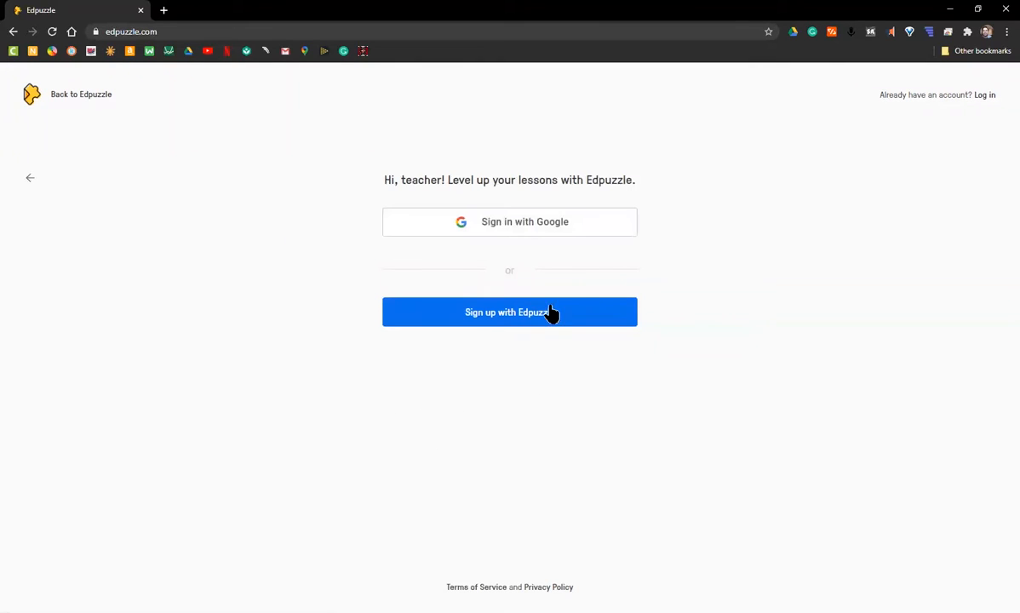
{"action": "left_click", "coordinate": [523, 228]}
{"action": "type", "text": "1234567890"}
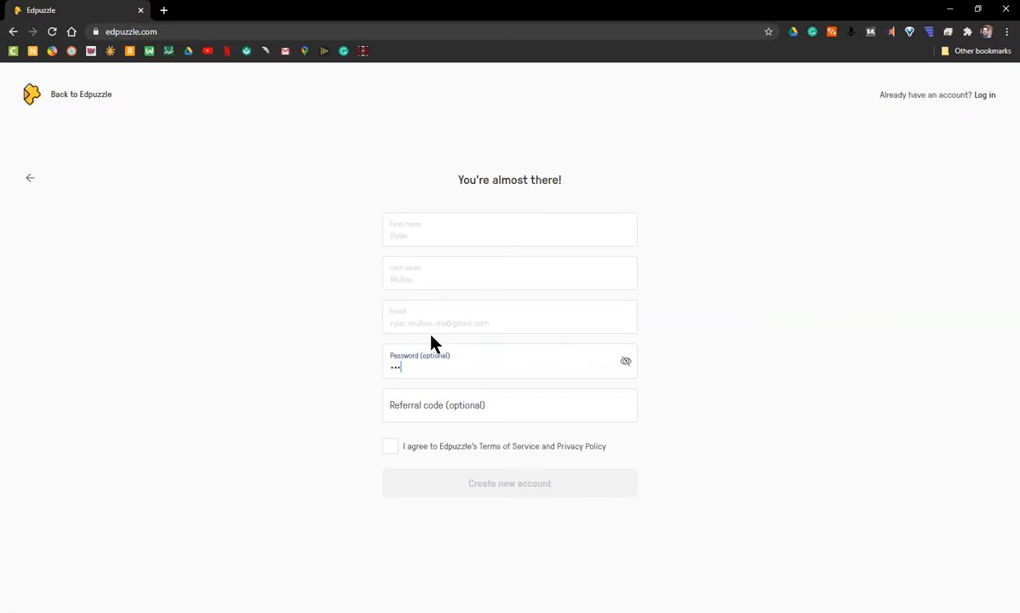
{"action": "type", "text": "12"}
{"action": "left_click", "coordinate": [389, 448]}
{"action": "left_click", "coordinate": [510, 489]}
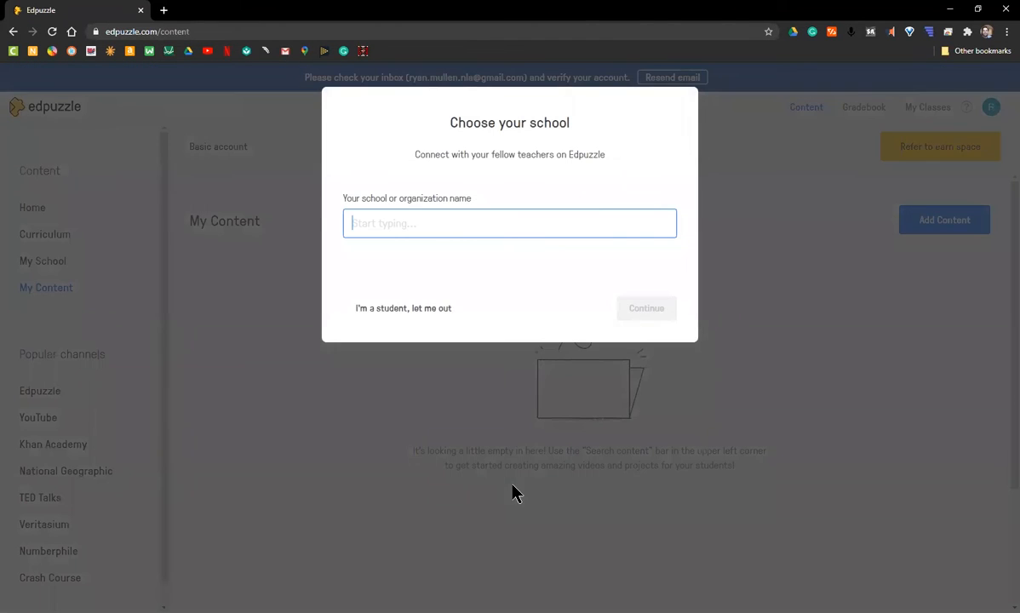
Search 'Nowell Aacdemy' and pick the suggested academy as the school.
{"action": "type", "text": "Nowell Aacde"}
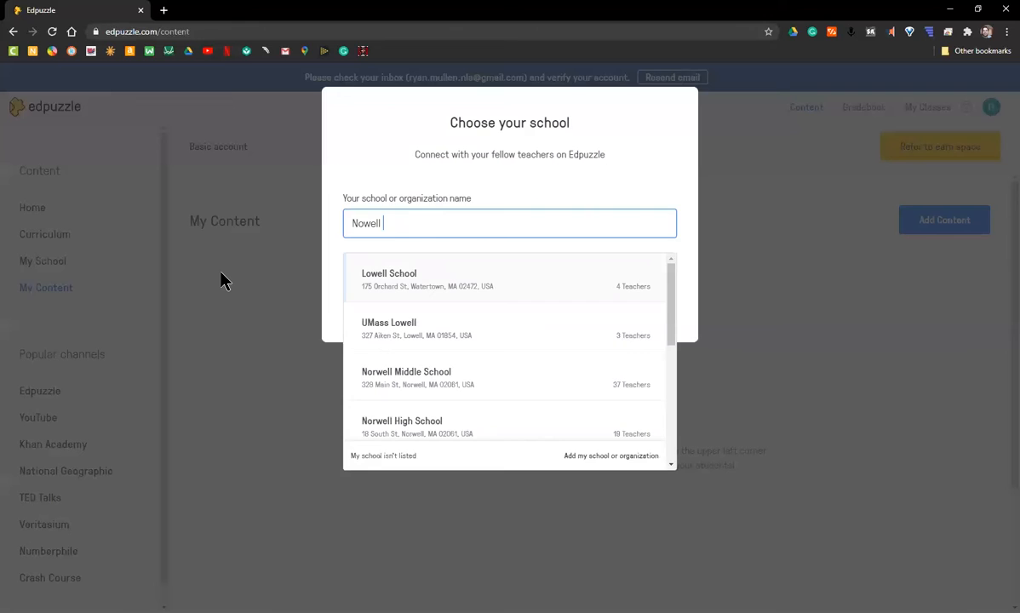
{"action": "type", "text": "my"}
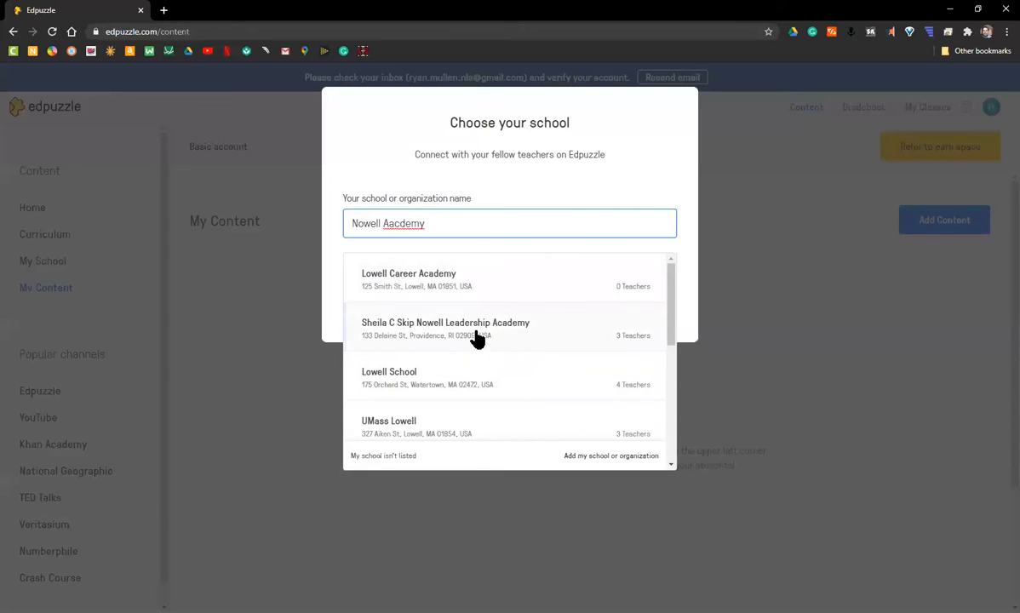
{"action": "left_click", "coordinate": [474, 333]}
{"action": "left_click", "coordinate": [664, 313]}
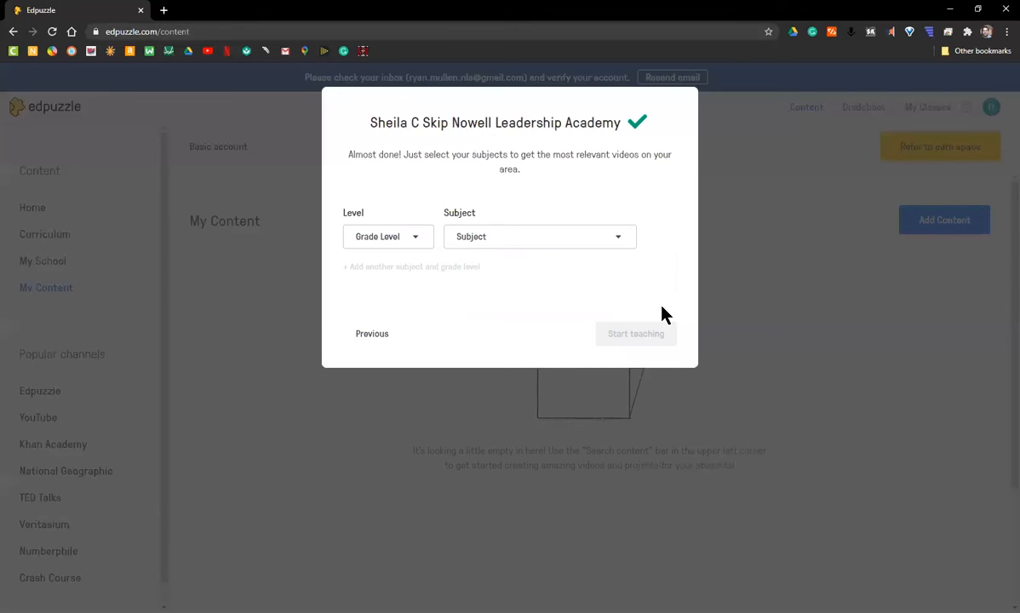
Set the level to 10th grade and the subject to Math, then go to My Classes.
{"action": "left_click", "coordinate": [402, 238]}
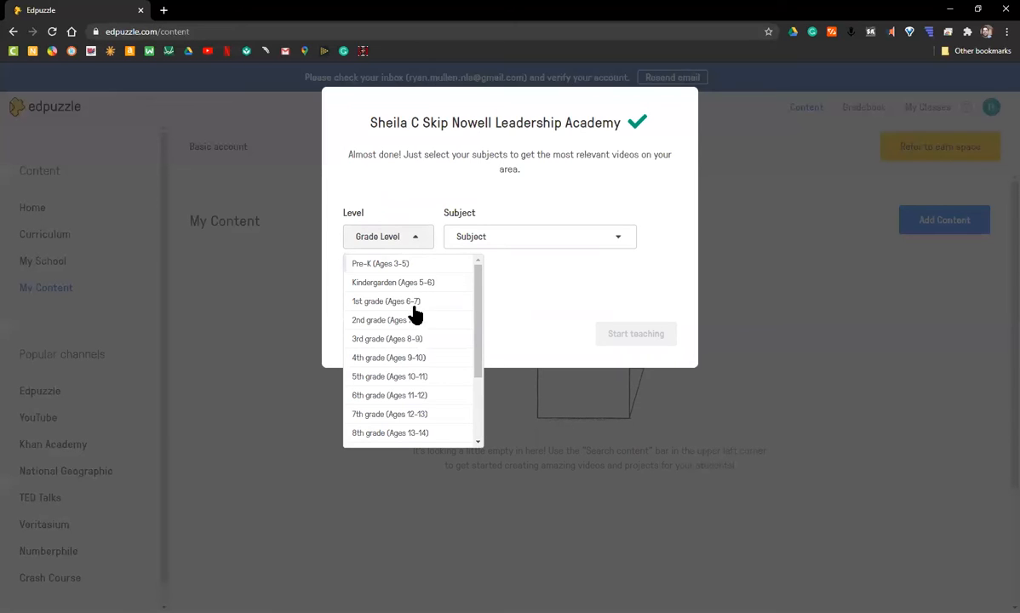
{"action": "scroll", "coordinate": [415, 439], "scroll_direction": "down", "scroll_amount": 2}
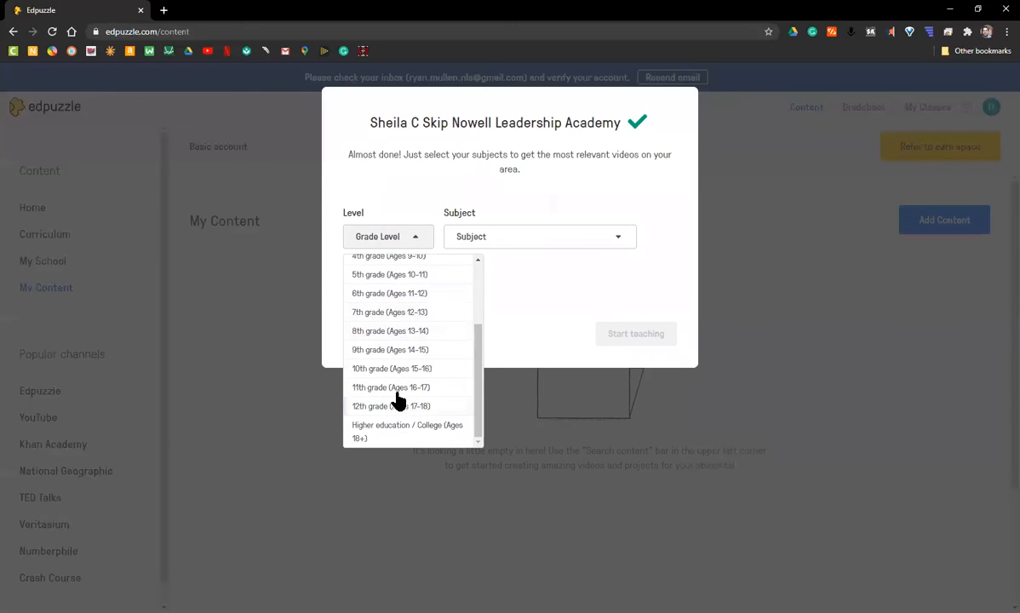
{"action": "left_click", "coordinate": [390, 369]}
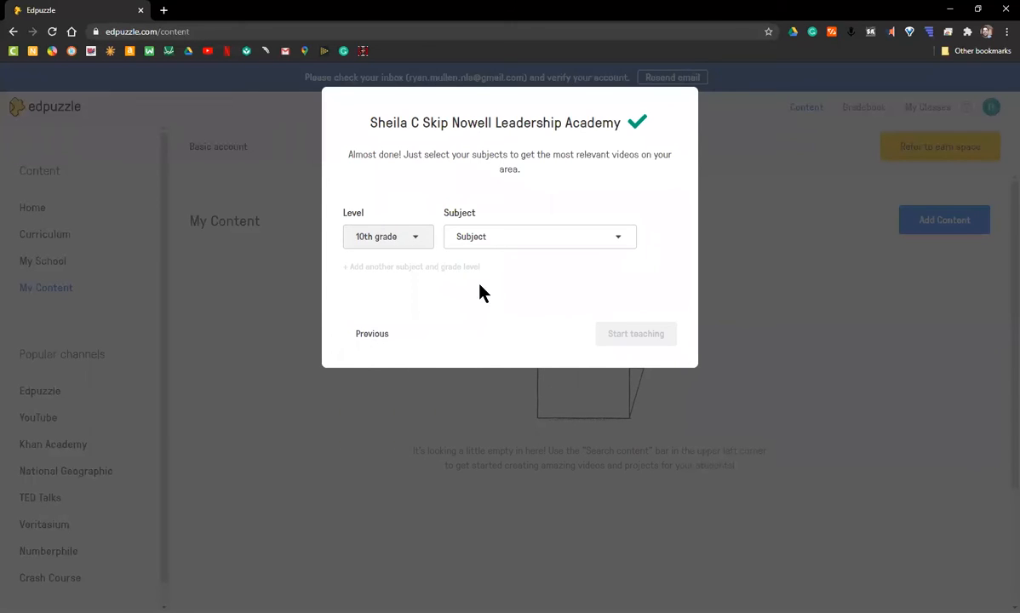
{"action": "left_click", "coordinate": [530, 243]}
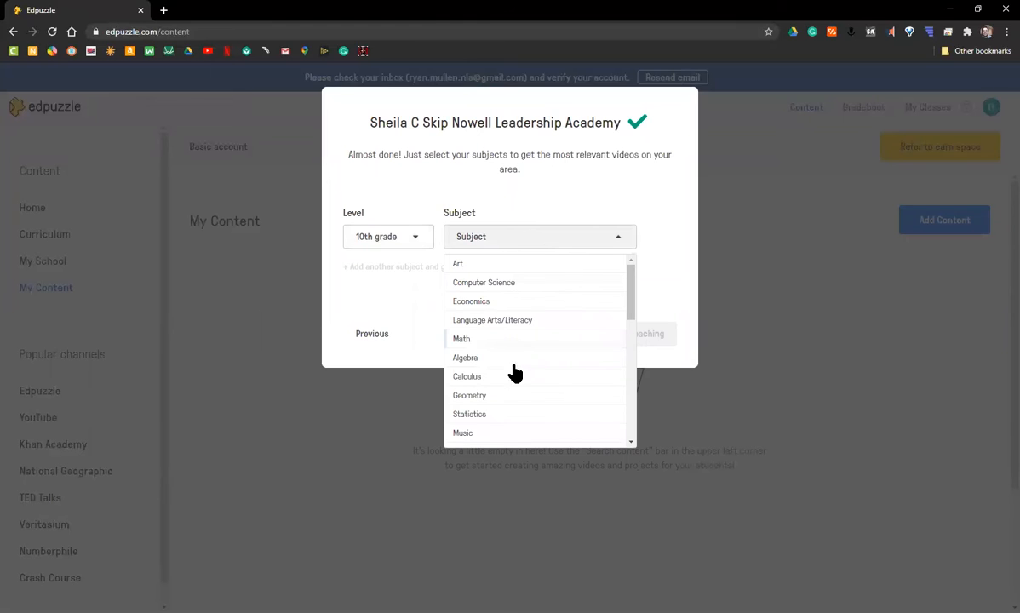
{"action": "left_click", "coordinate": [462, 340]}
{"action": "left_click", "coordinate": [632, 337]}
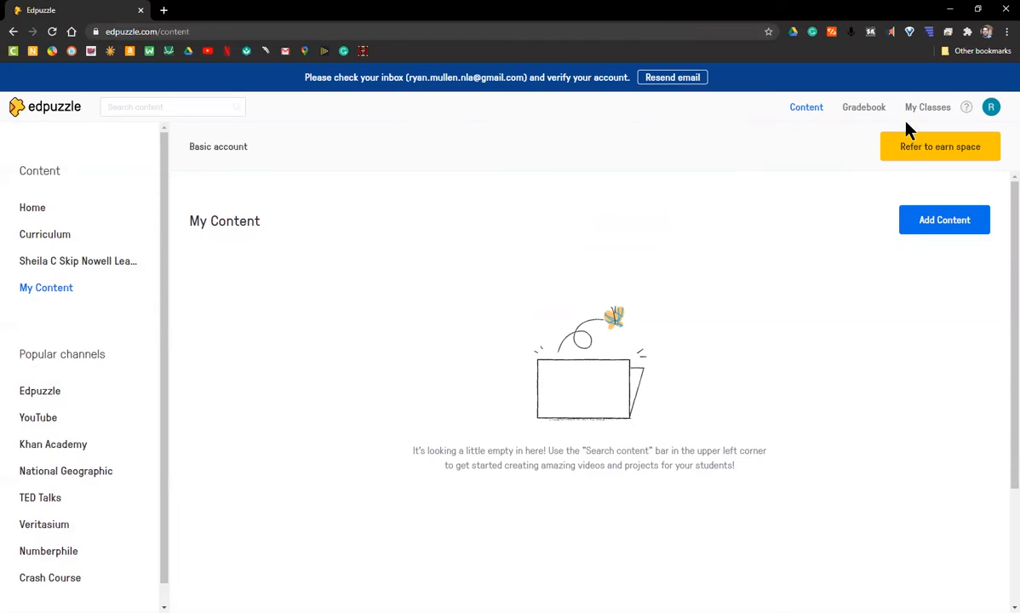
{"action": "left_click", "coordinate": [928, 107]}
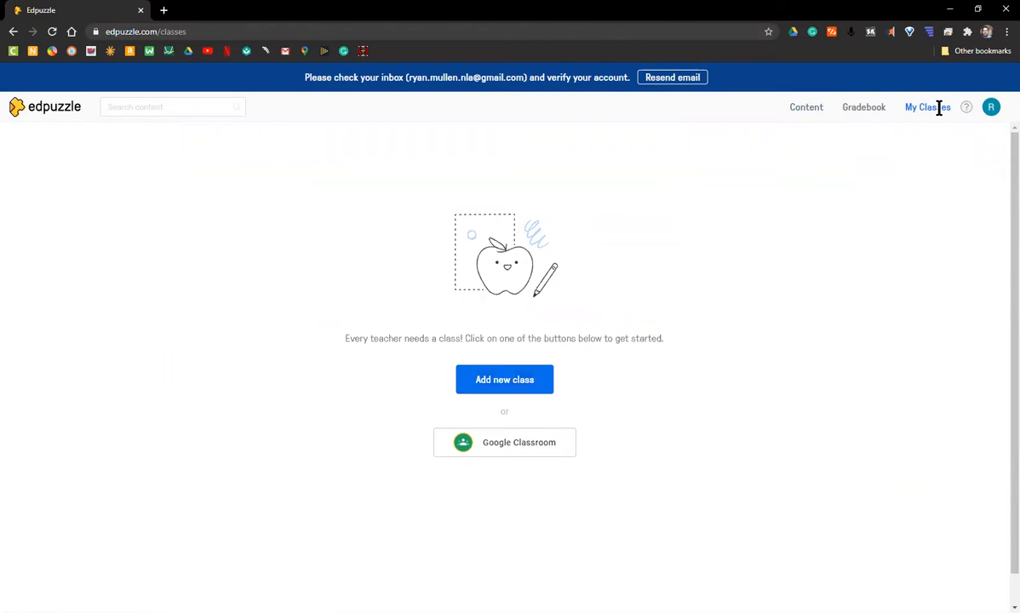
Add a class named 'Pandemic Proposal' with the Open class type.
{"action": "left_click", "coordinate": [494, 385]}
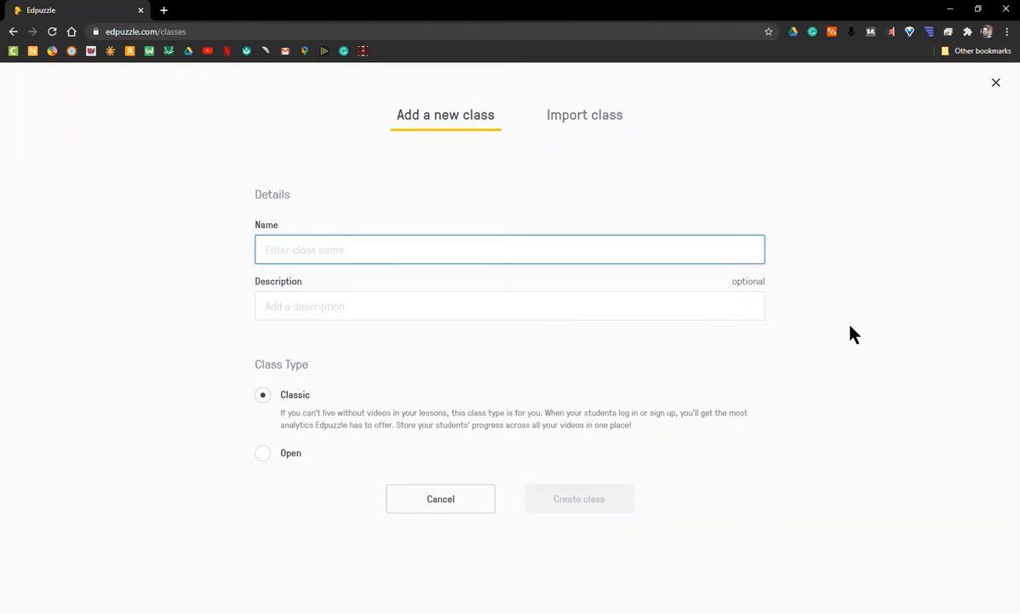
{"action": "type", "text": "Pandemi"}
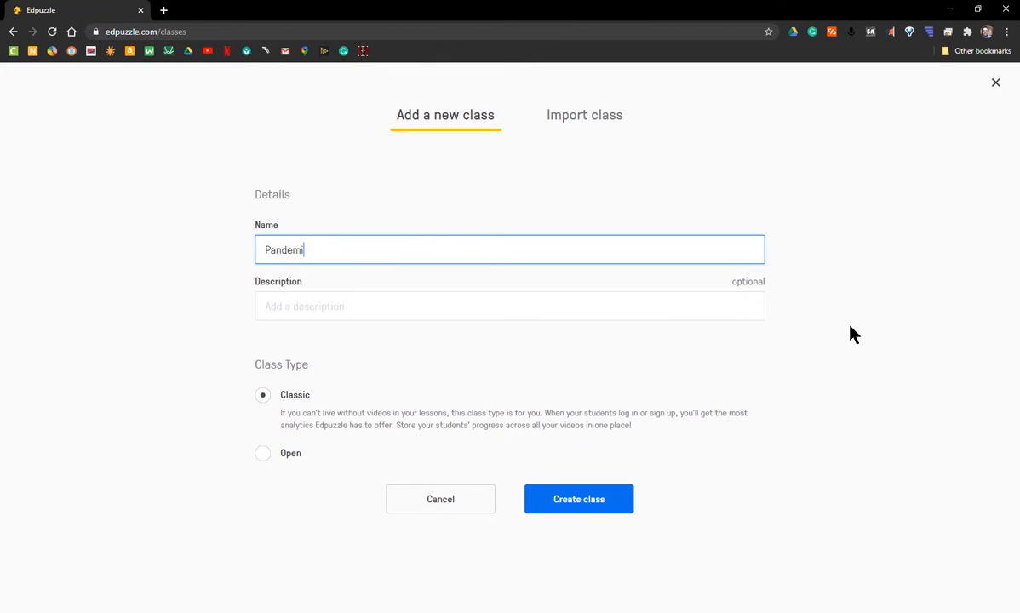
{"action": "type", "text": "c proposal"}
{"action": "key", "text": "Left"}
{"action": "key", "text": "Left"}
{"action": "key", "text": "Left"}
{"action": "key", "text": "Left"}
{"action": "key", "text": "Left"}
{"action": "key", "text": "Left"}
{"action": "key", "text": "Left"}
{"action": "key", "text": "BackSpace"}
{"action": "type", "text": "P"}
{"action": "left_click", "coordinate": [397, 294]}
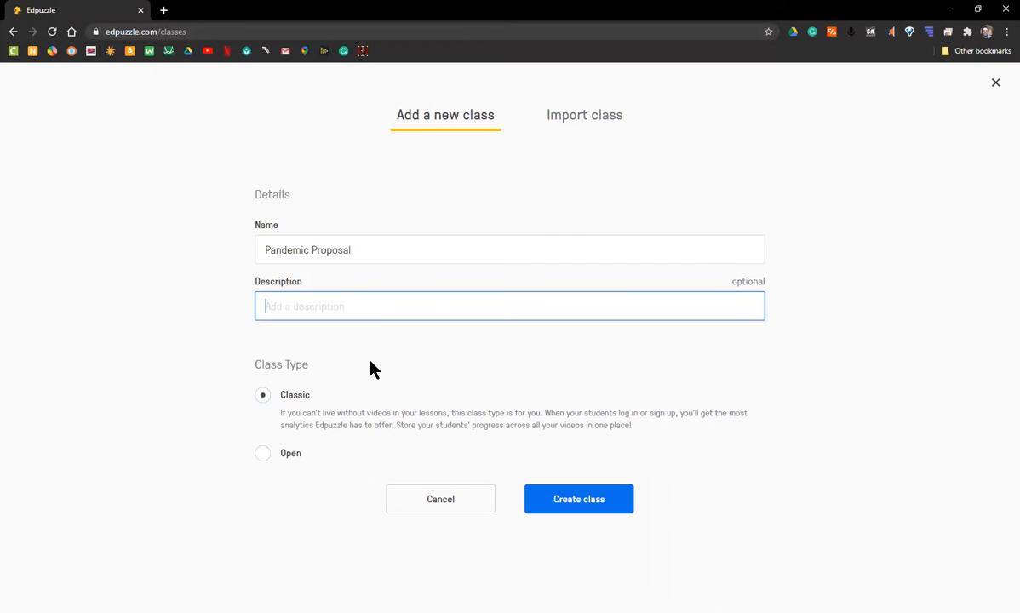
{"action": "left_click", "coordinate": [263, 454]}
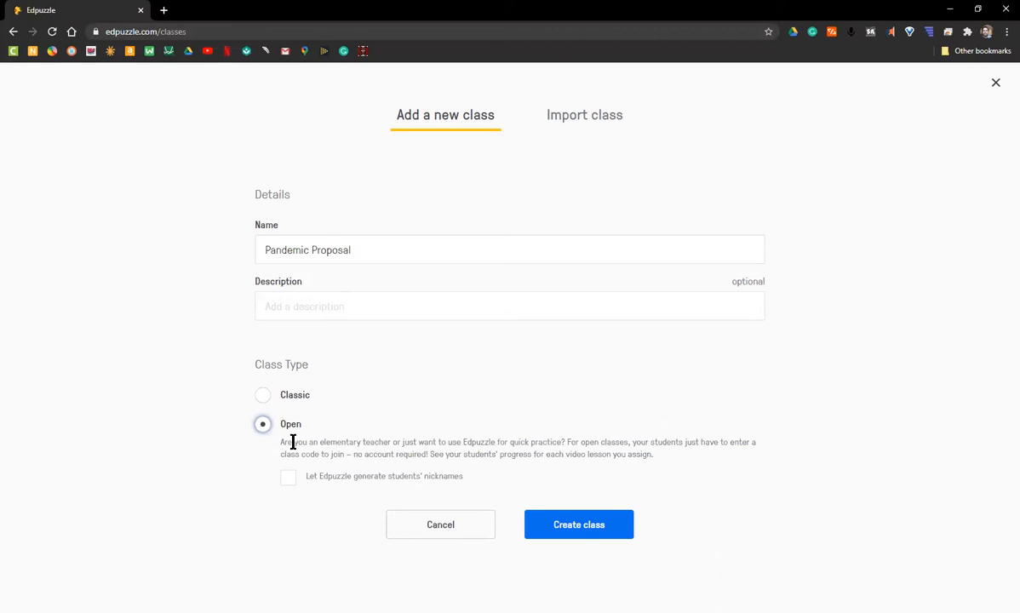
{"action": "left_click", "coordinate": [584, 528]}
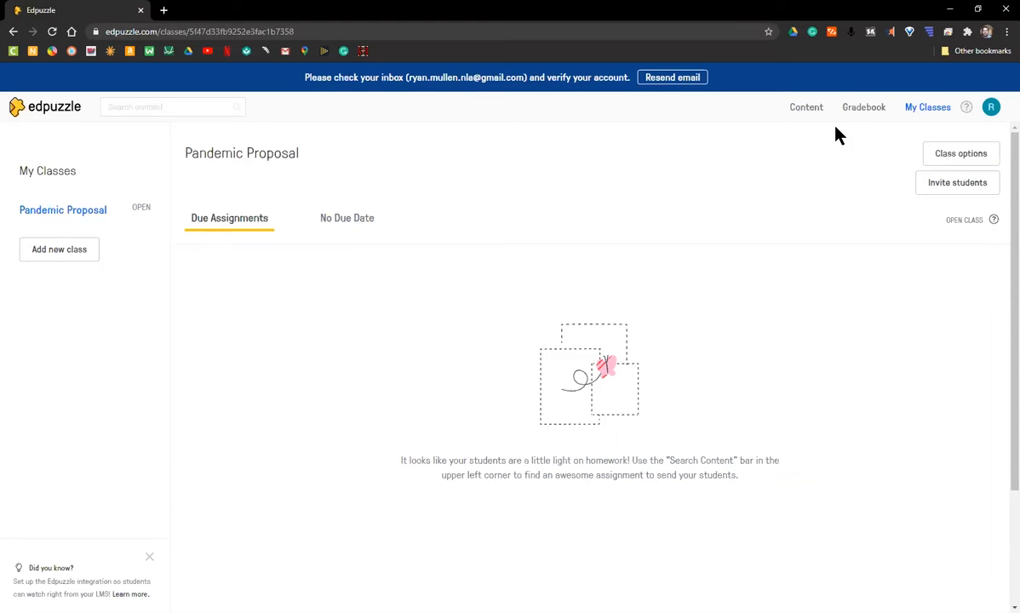
Search the content library for 'solving equations' from the content home page.
{"action": "left_click", "coordinate": [806, 108]}
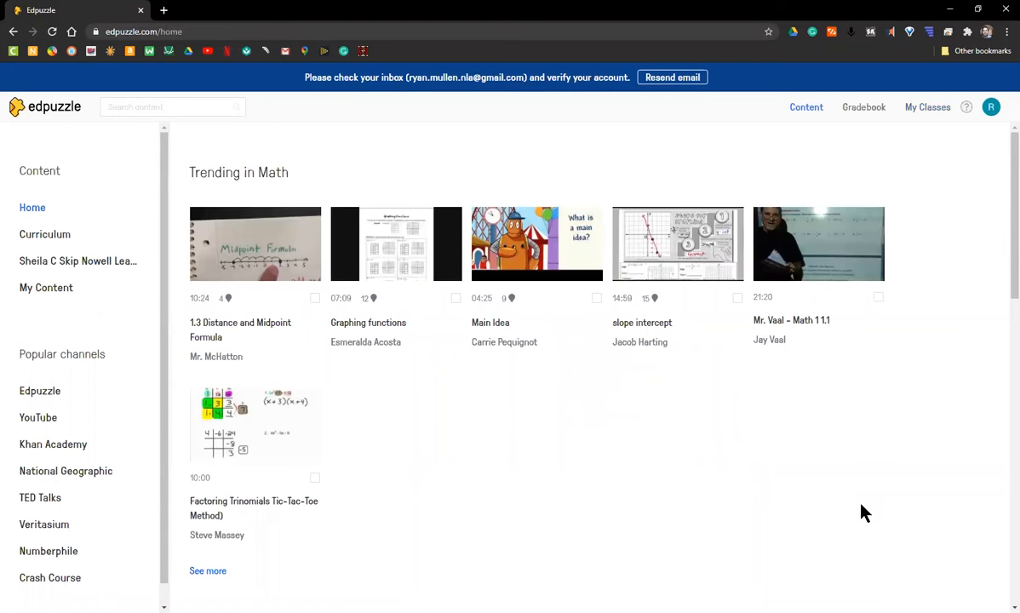
{"action": "left_click", "coordinate": [121, 107]}
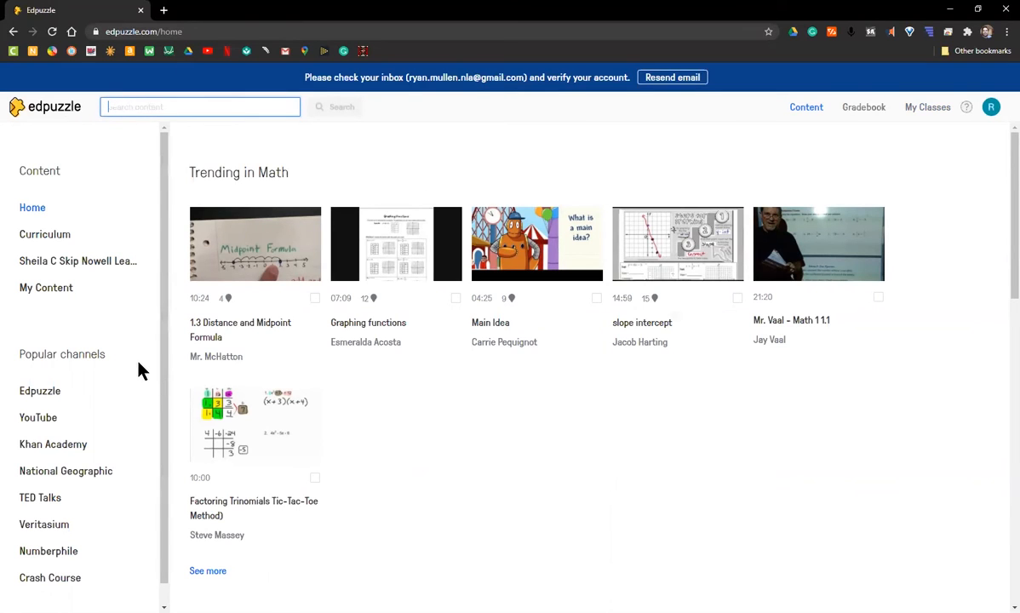
{"action": "scroll", "coordinate": [141, 370], "scroll_direction": "down", "scroll_amount": 1}
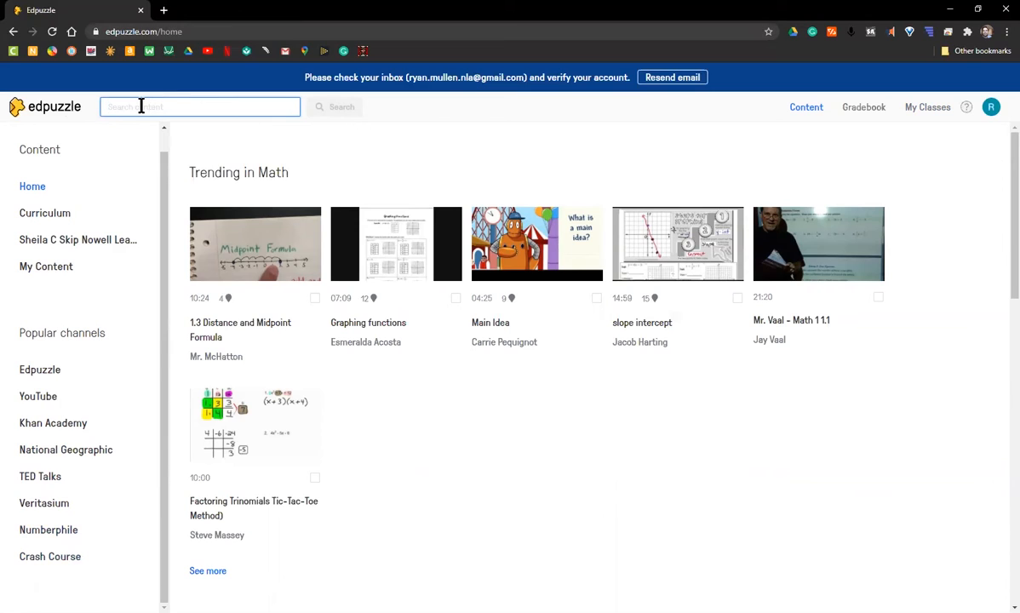
{"action": "type", "text": "solving "}
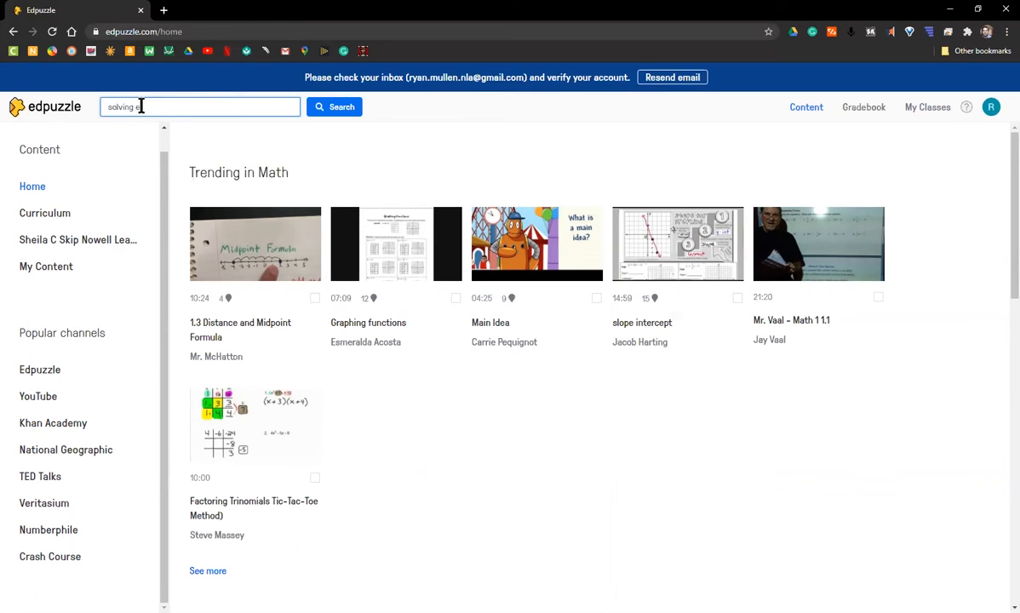
{"action": "type", "text": "equations"}
{"action": "key", "text": "Return"}
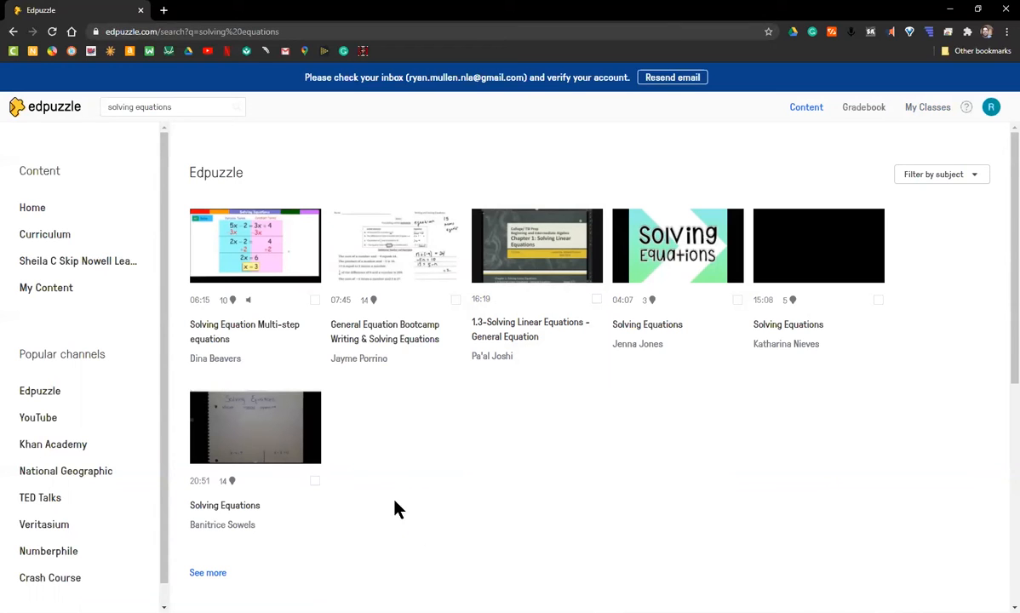
{"action": "mouse_move", "coordinate": [231, 301]}
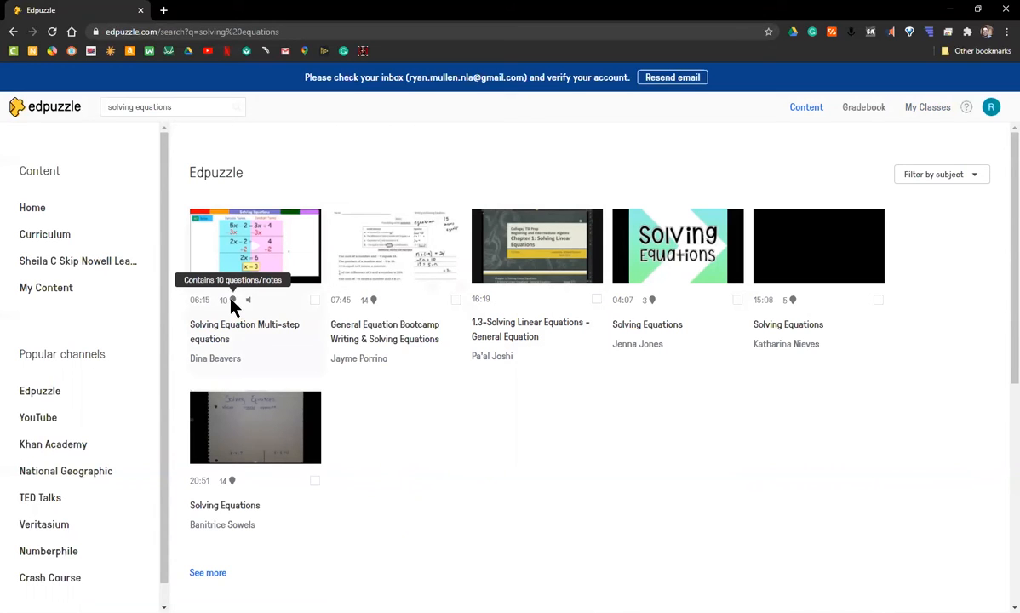
{"action": "mouse_move", "coordinate": [373, 300]}
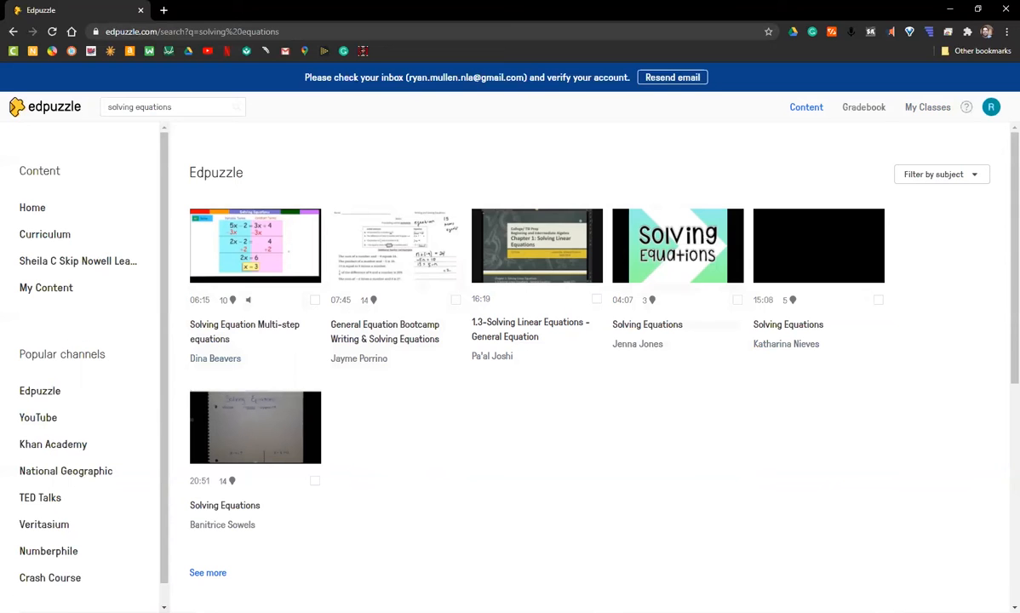
Filter the results to YouTube and open the 08:16 'Solving Equations' video.
{"action": "left_click", "coordinate": [42, 417]}
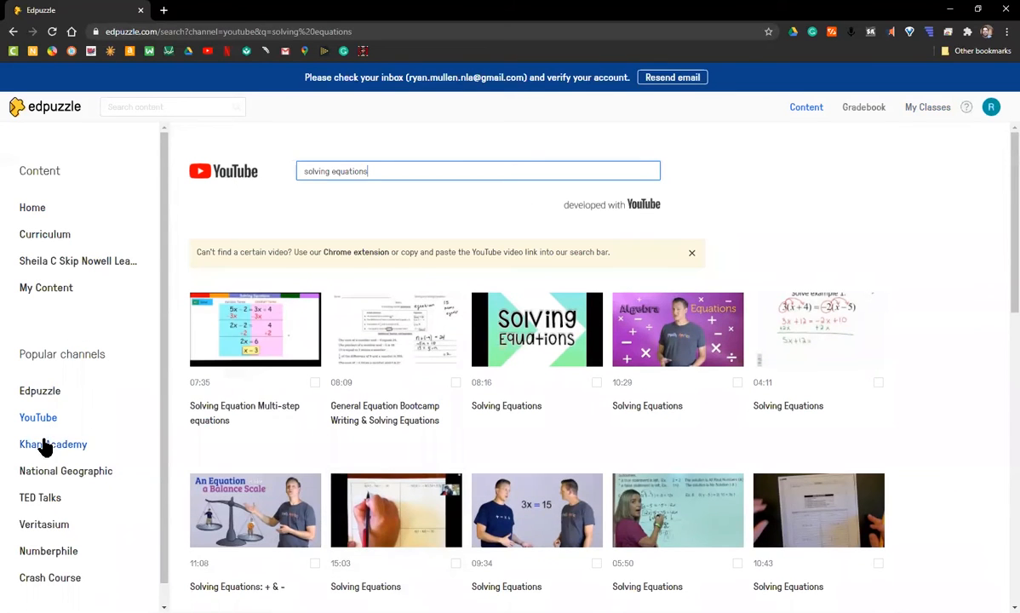
{"action": "scroll", "coordinate": [568, 564], "scroll_direction": "down", "scroll_amount": 2}
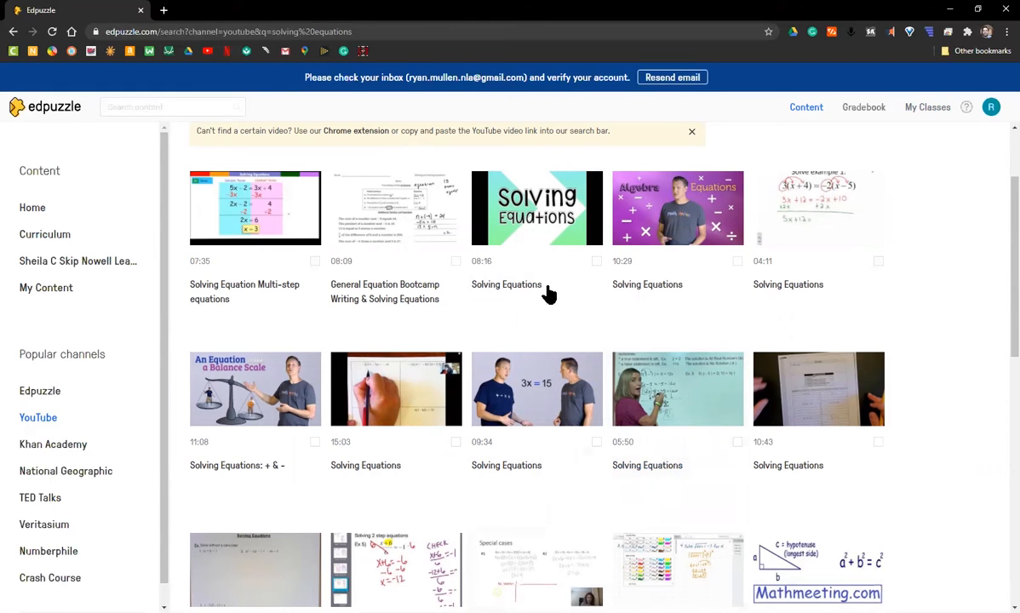
{"action": "left_click", "coordinate": [503, 202]}
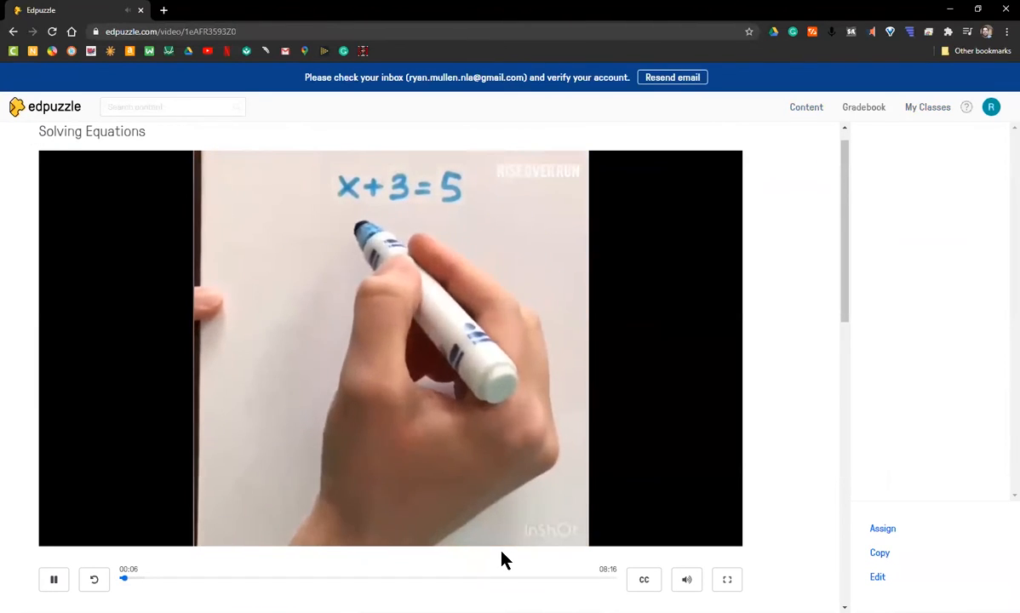
Pause the preview and open the Solving Equations video in the editor.
{"action": "left_click", "coordinate": [426, 398]}
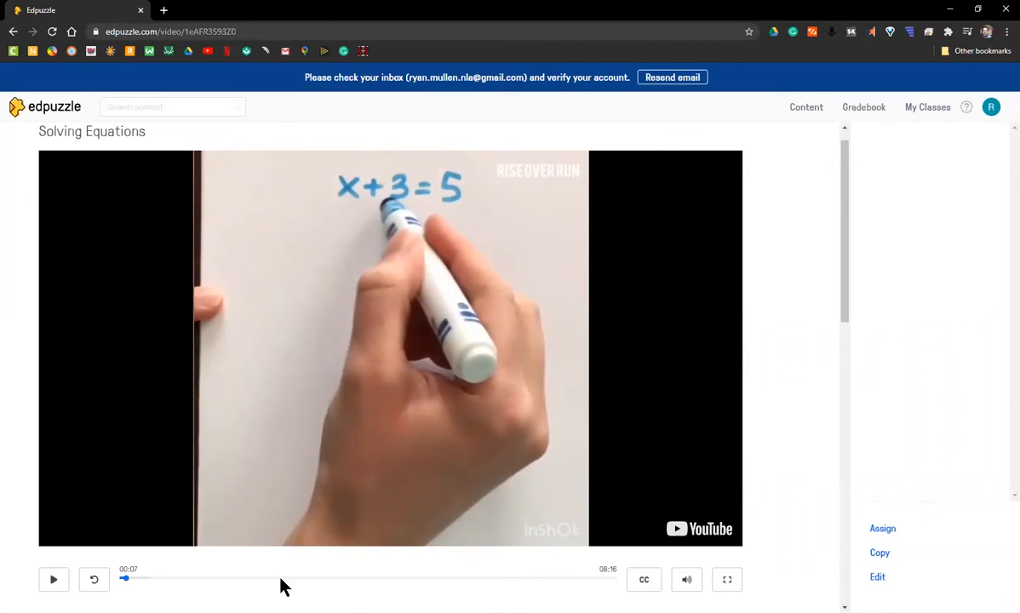
{"action": "left_click", "coordinate": [878, 578]}
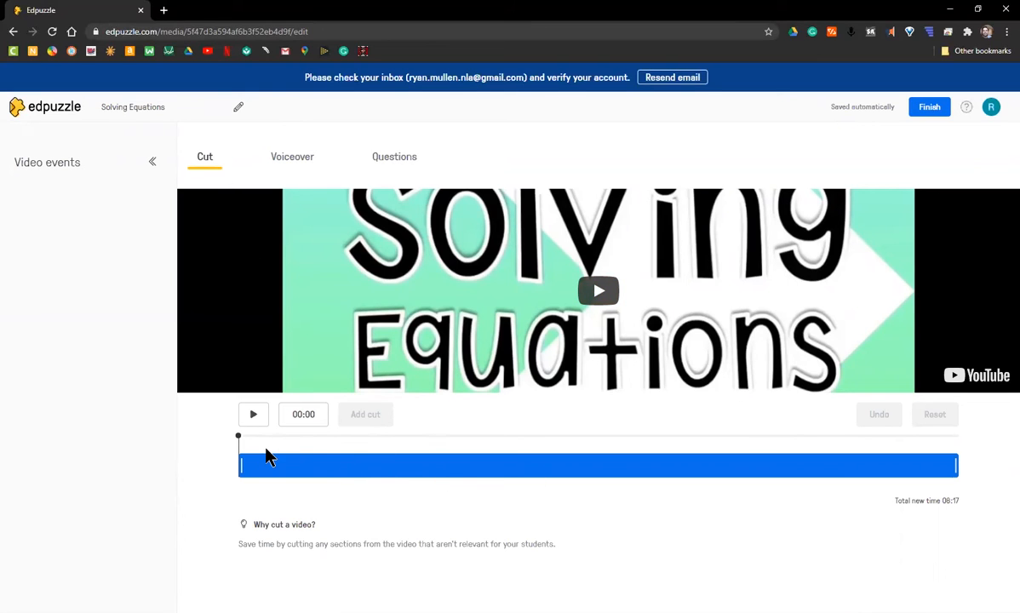
Try the Voiceover tab, switch to Questions, and jump the video to about 03:52.
{"action": "left_click", "coordinate": [294, 162]}
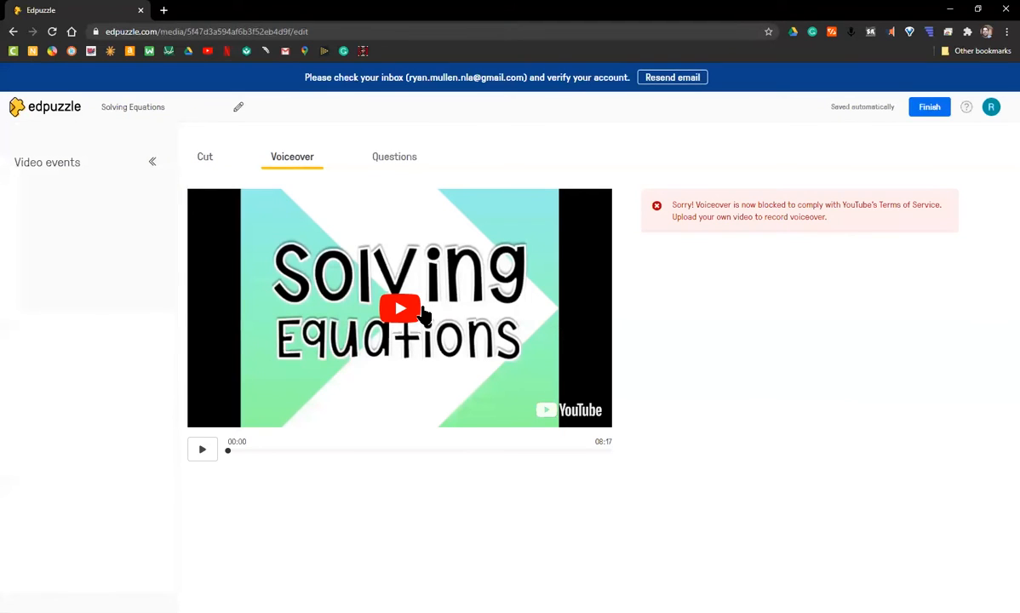
{"action": "left_click", "coordinate": [393, 160]}
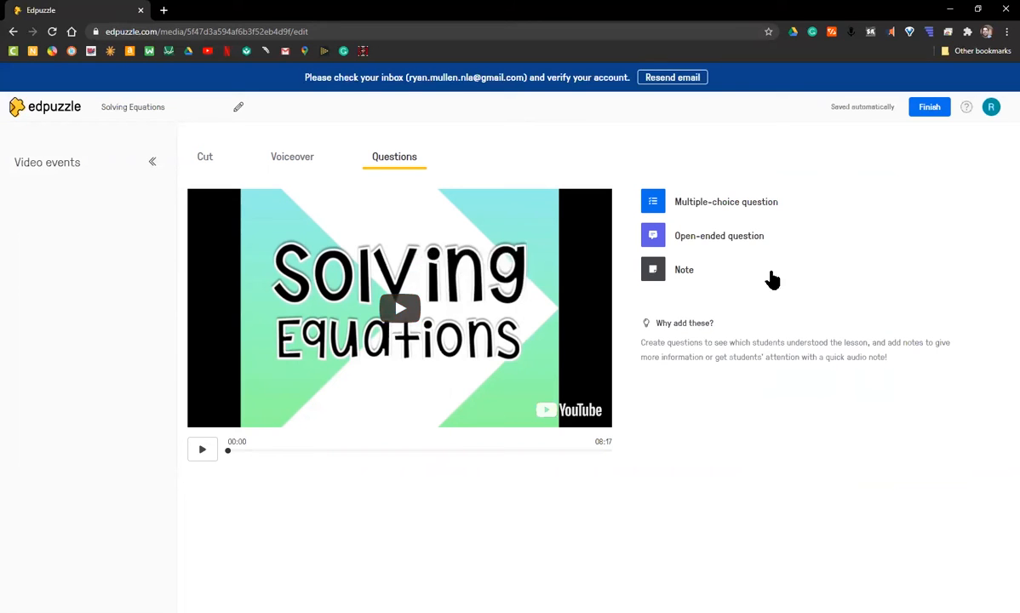
{"action": "left_click", "coordinate": [407, 450]}
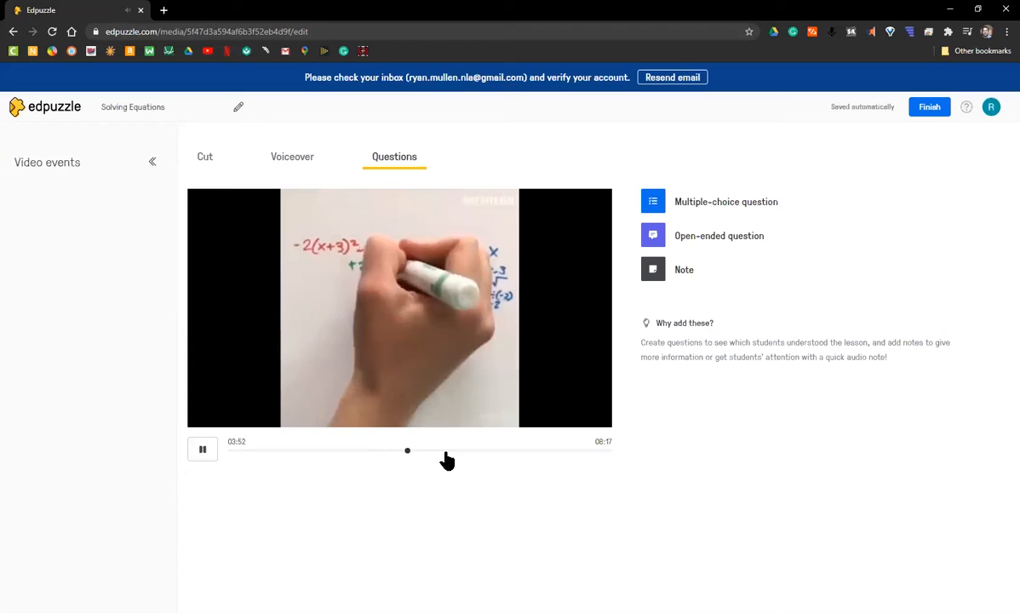
Pause the video at 05:25 and add a multiple-choice question 'Solve. x+3=4'.
{"action": "left_click", "coordinate": [446, 451]}
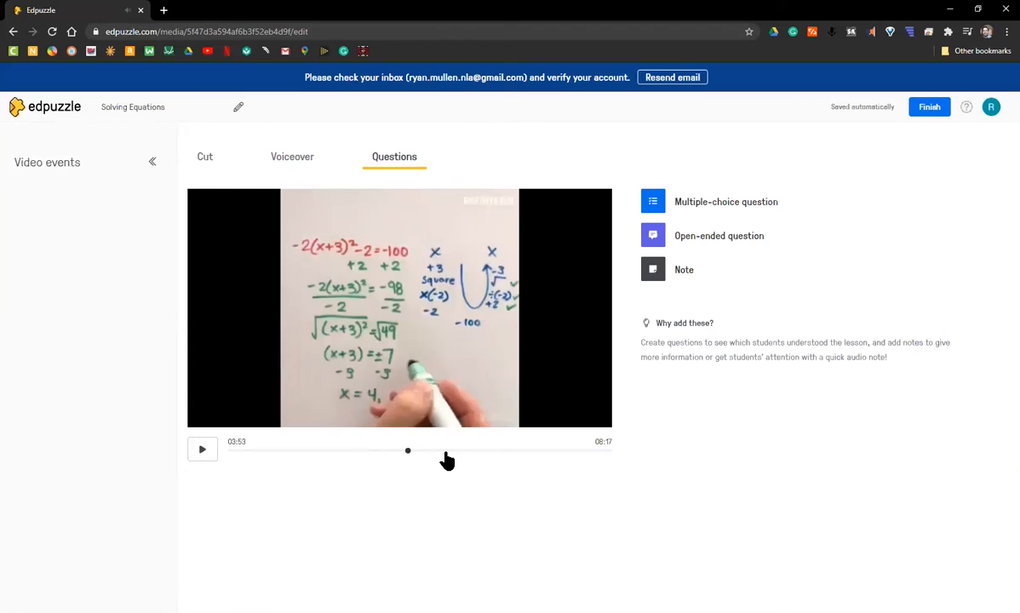
{"action": "left_click", "coordinate": [476, 451]}
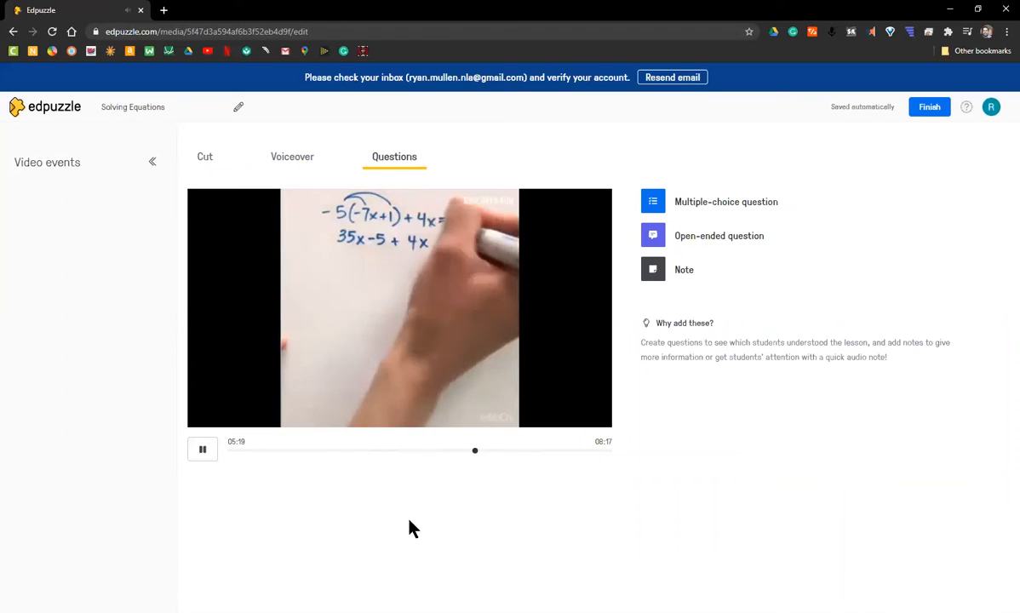
{"action": "left_click", "coordinate": [483, 400]}
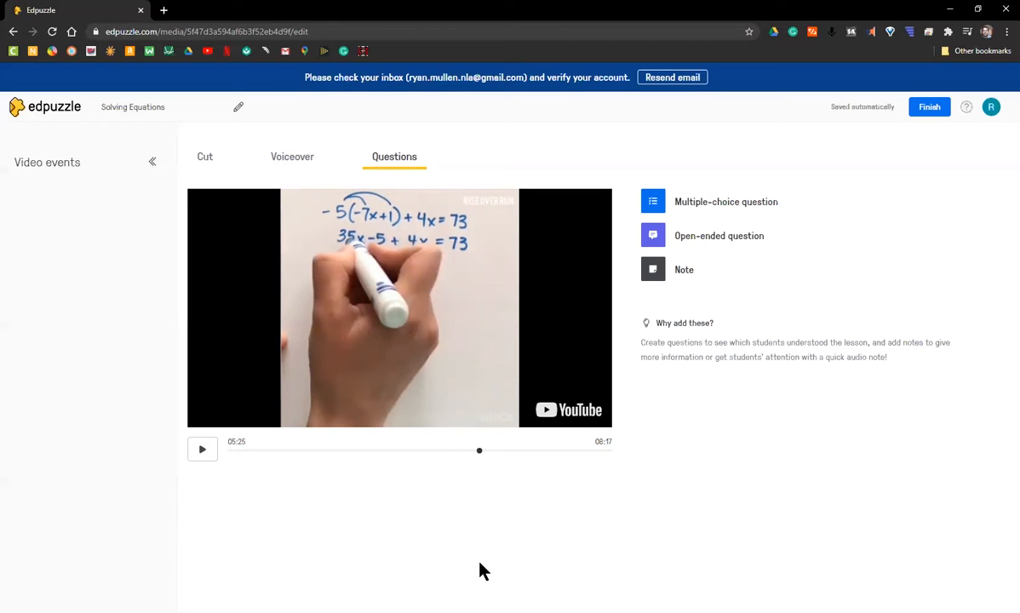
{"action": "left_click", "coordinate": [717, 205]}
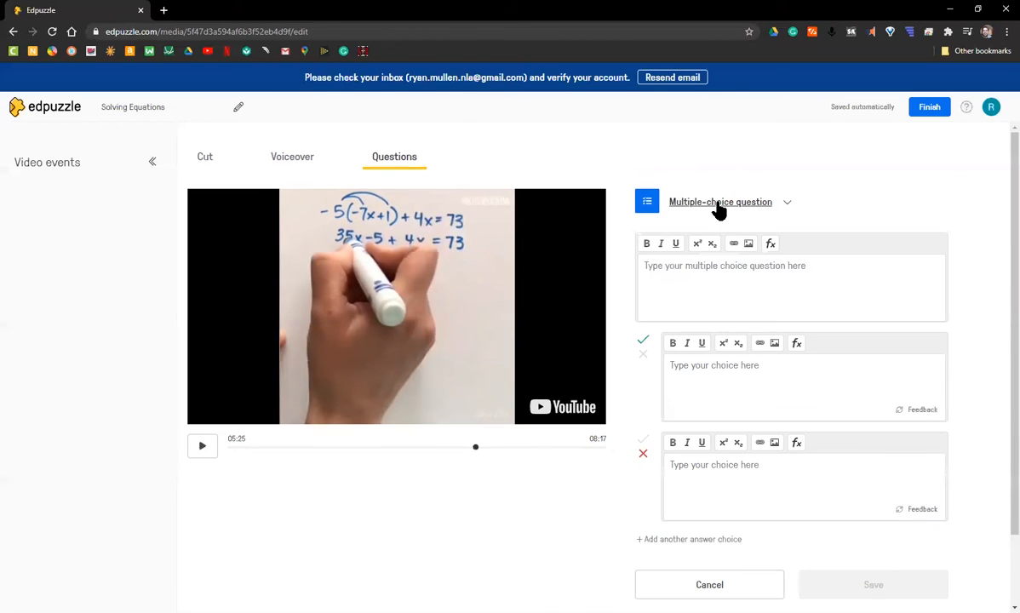
{"action": "left_click", "coordinate": [706, 297]}
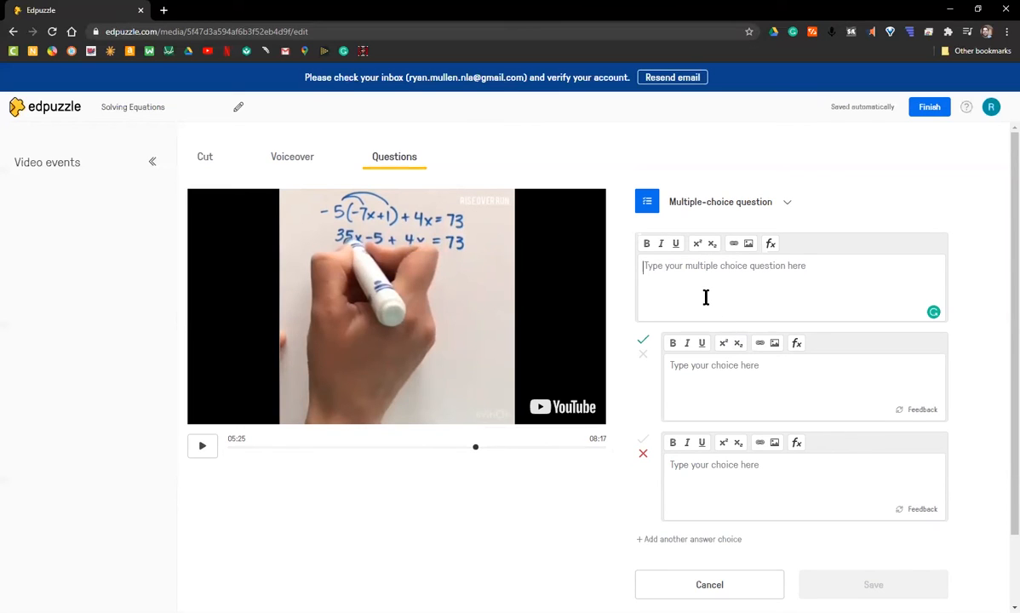
{"action": "type", "text": "x+"}
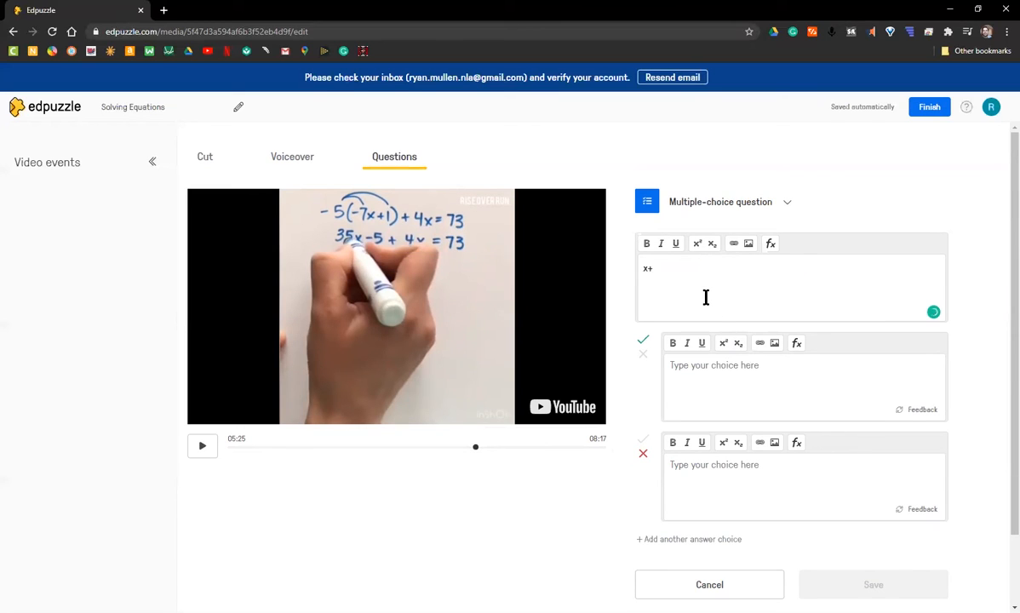
{"action": "key", "text": "BackSpace"}
{"action": "key", "text": "BackSpace"}
{"action": "type", "text": "Solve"}
{"action": "key", "text": "Return"}
{"action": "type", "text": "x+"}
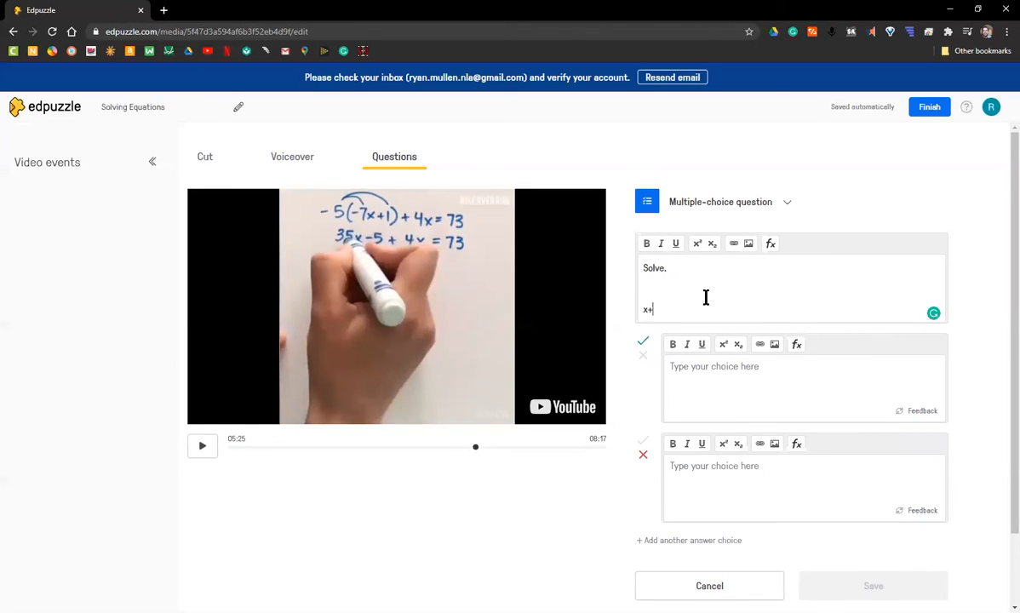
{"action": "type", "text": "3=4"}
Enter the answer choices x=1 and x=2 and save the question.
{"action": "left_click", "coordinate": [722, 398]}
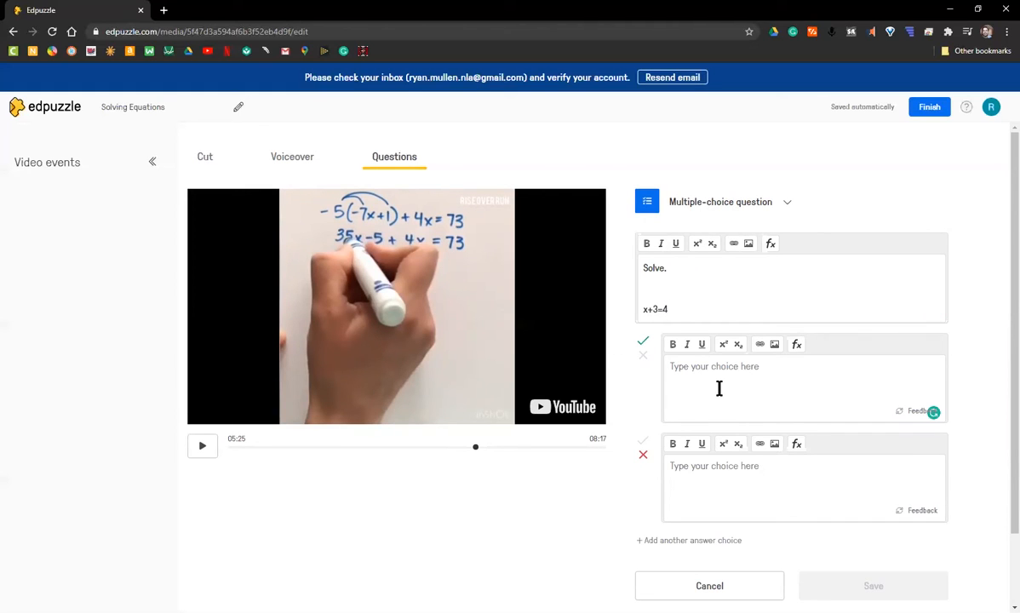
{"action": "type", "text": "x=1"}
{"action": "left_click", "coordinate": [715, 474]}
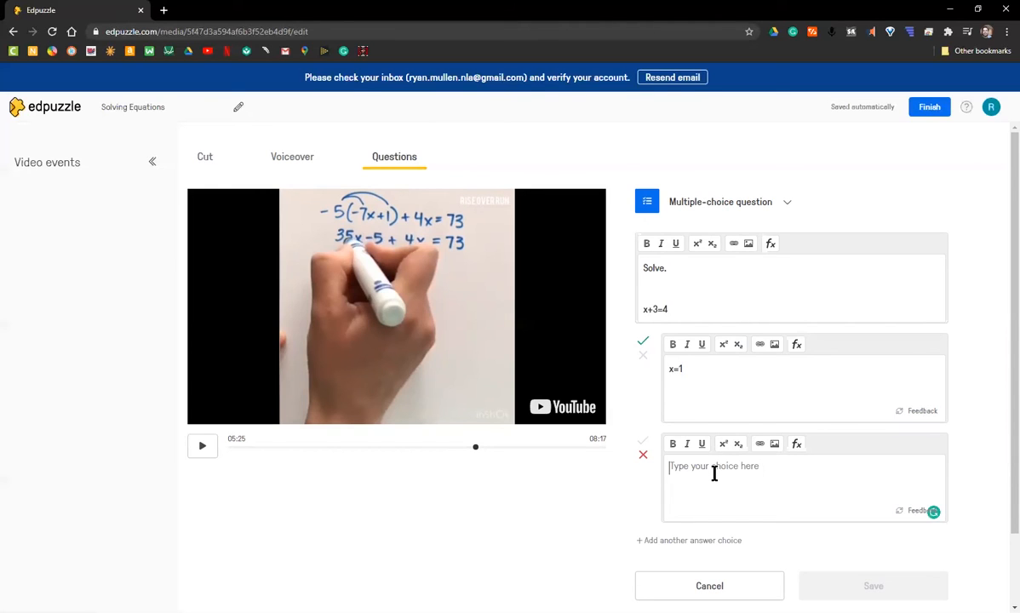
{"action": "type", "text": "x=2"}
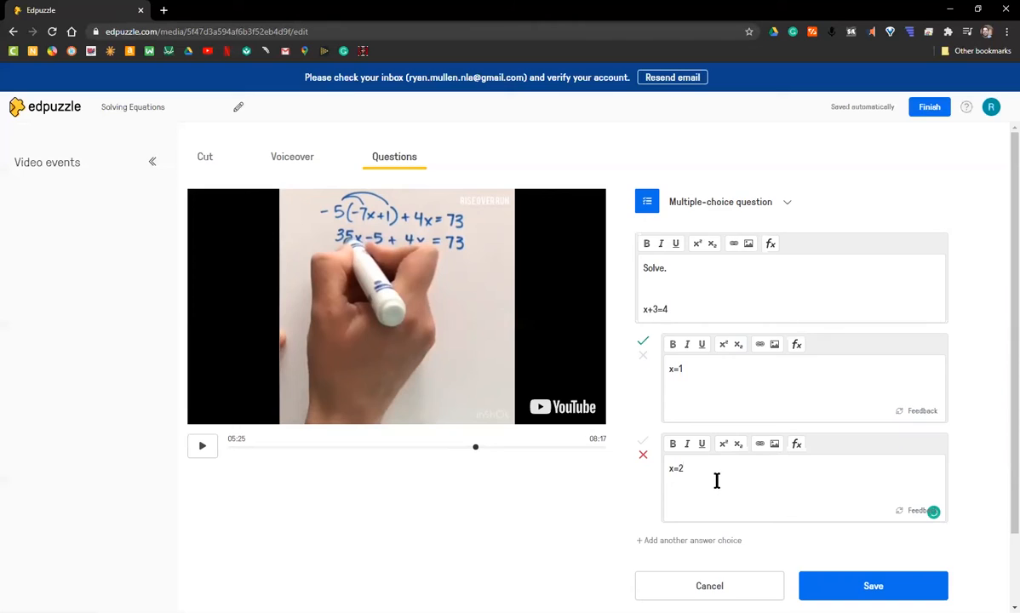
{"action": "scroll", "coordinate": [714, 479], "scroll_direction": "down", "scroll_amount": 1}
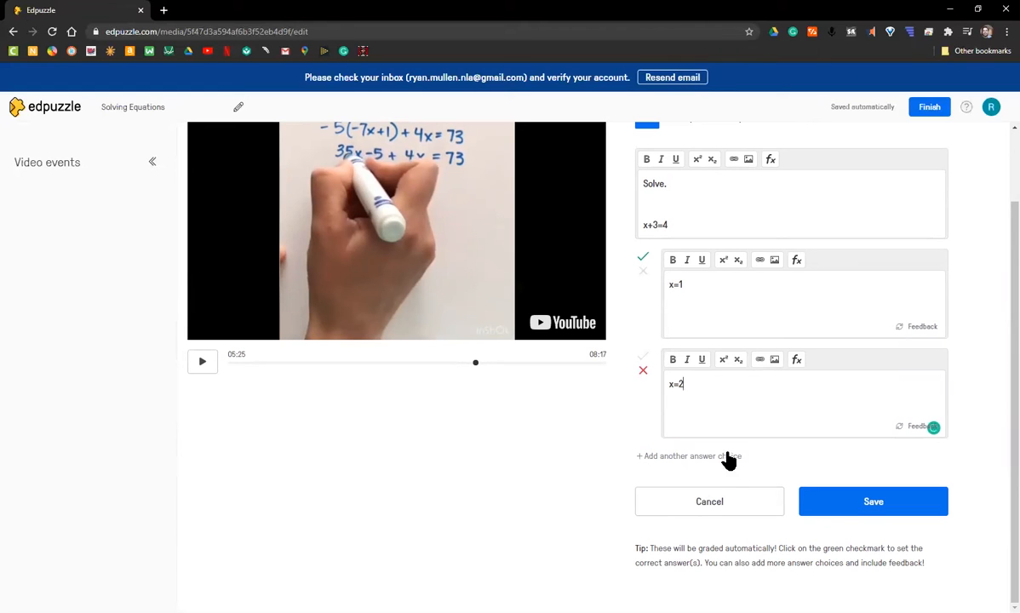
{"action": "left_click", "coordinate": [867, 502]}
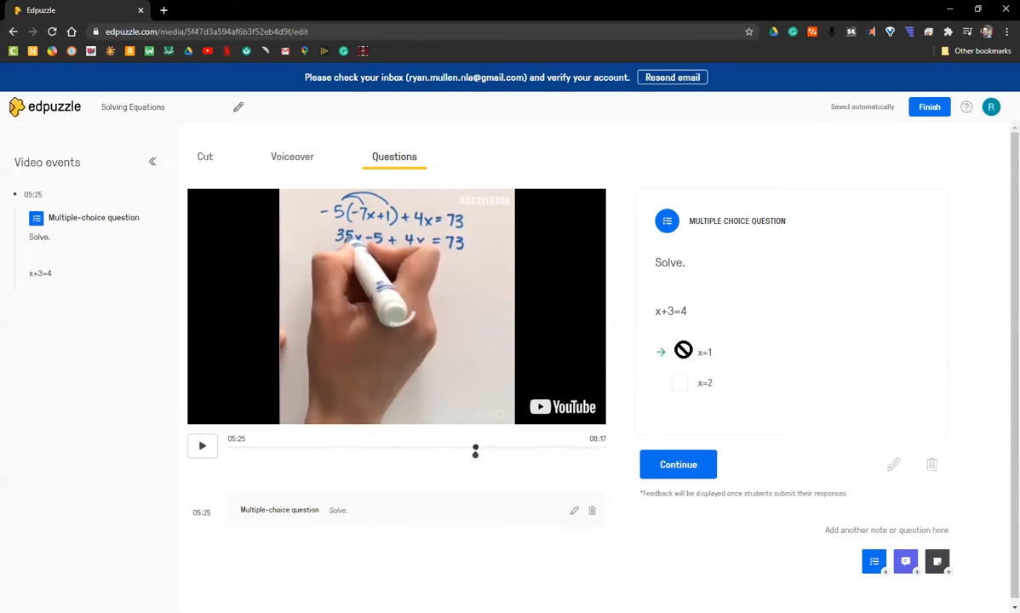
Move the x+3=4 question from 05:25 to 05:48 on the timeline.
{"action": "left_click", "coordinate": [679, 464]}
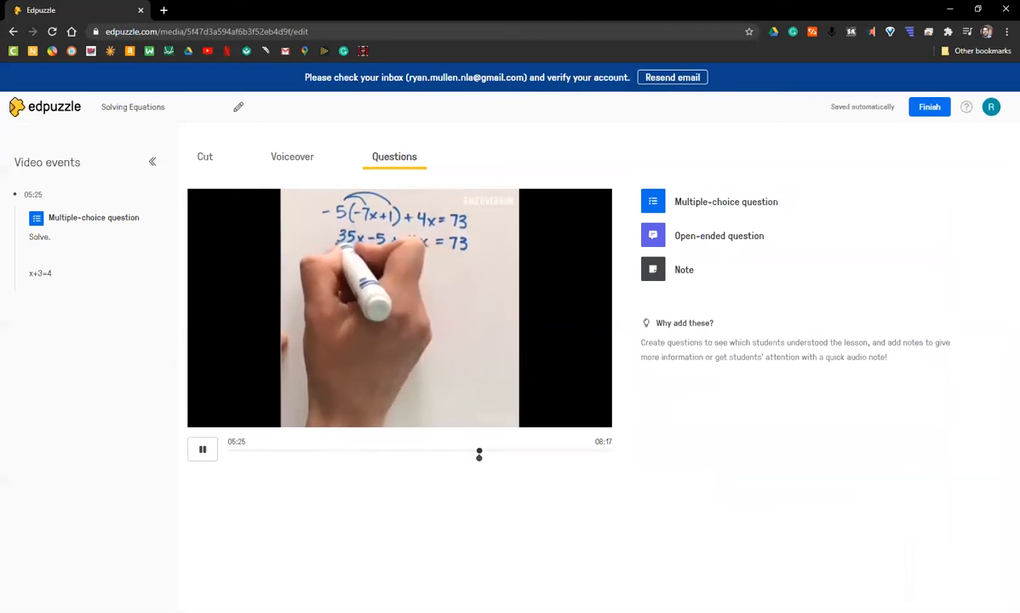
{"action": "left_click", "coordinate": [496, 458]}
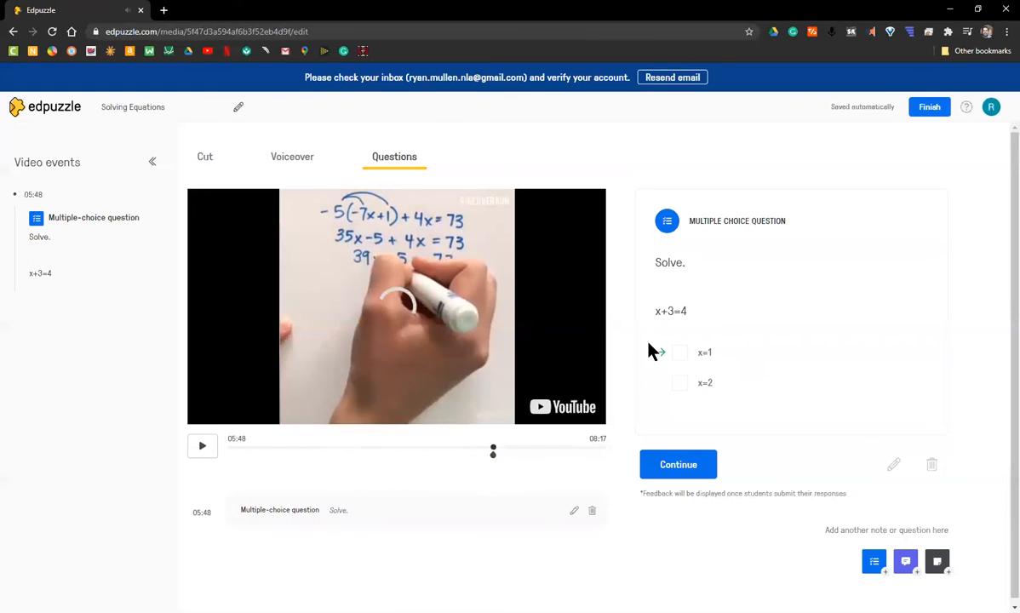
{"action": "left_click", "coordinate": [678, 465]}
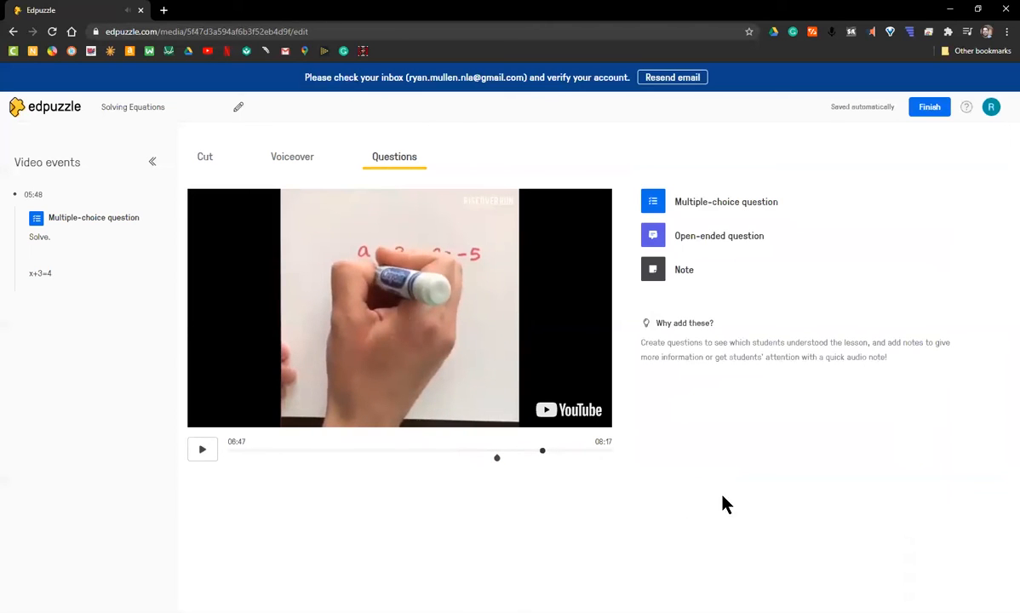
Add and save an open-ended question 'How would you solve the equation below?' with x+3=5 beneath it.
{"action": "left_click", "coordinate": [709, 235]}
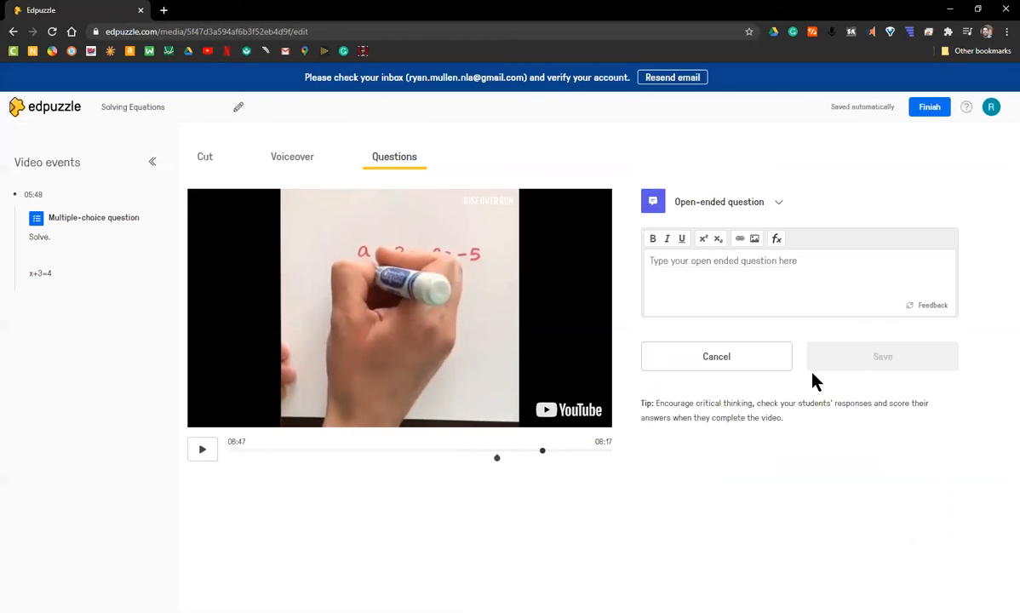
{"action": "left_click", "coordinate": [696, 273]}
{"action": "type", "text": "How "}
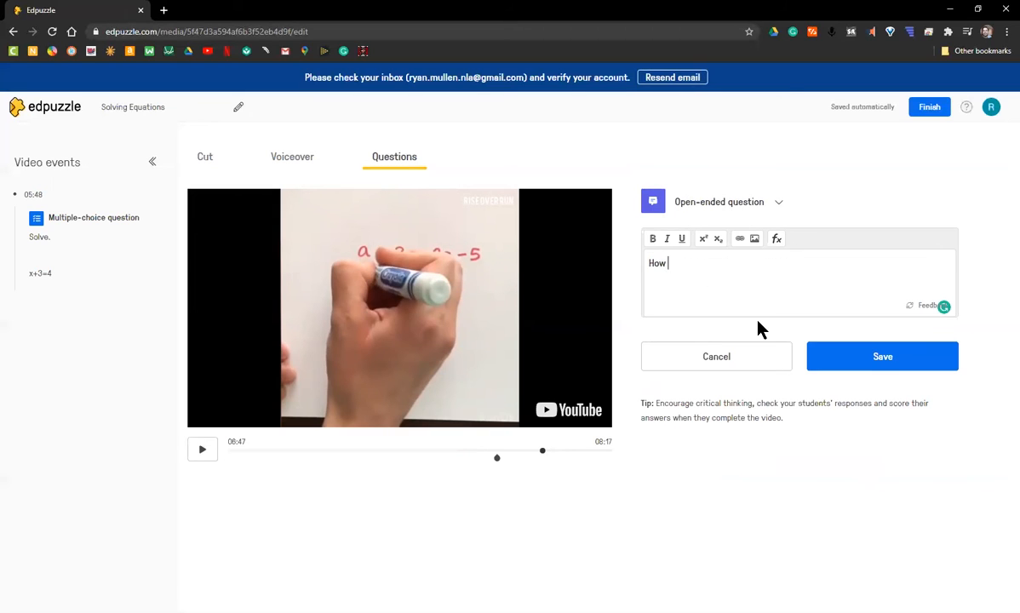
{"action": "type", "text": "would you solve the equation"}
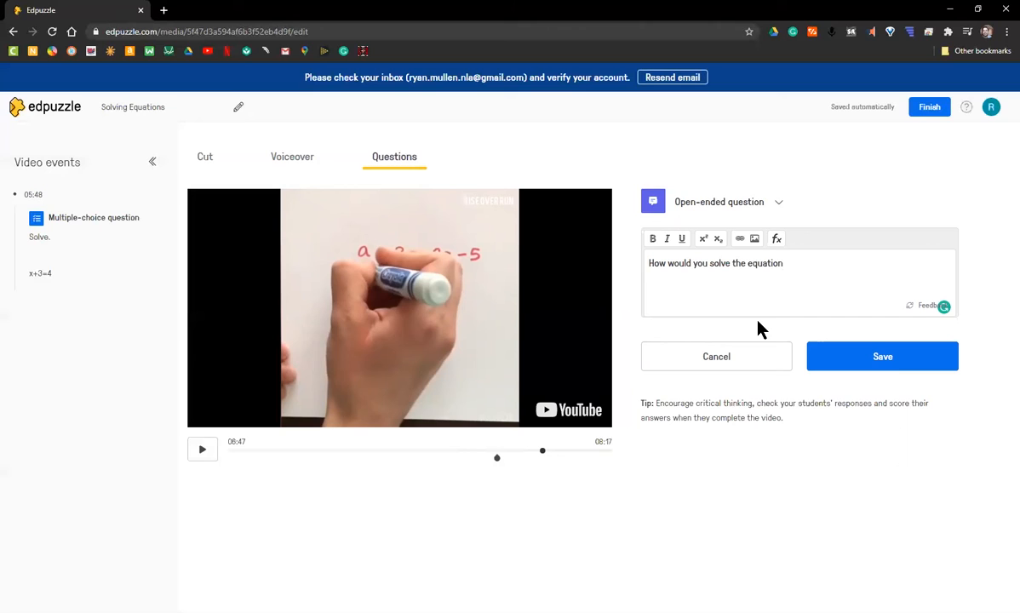
{"action": "type", "text": " below?"}
{"action": "key", "text": "Return"}
{"action": "key", "text": "Return"}
{"action": "type", "text": "x"}
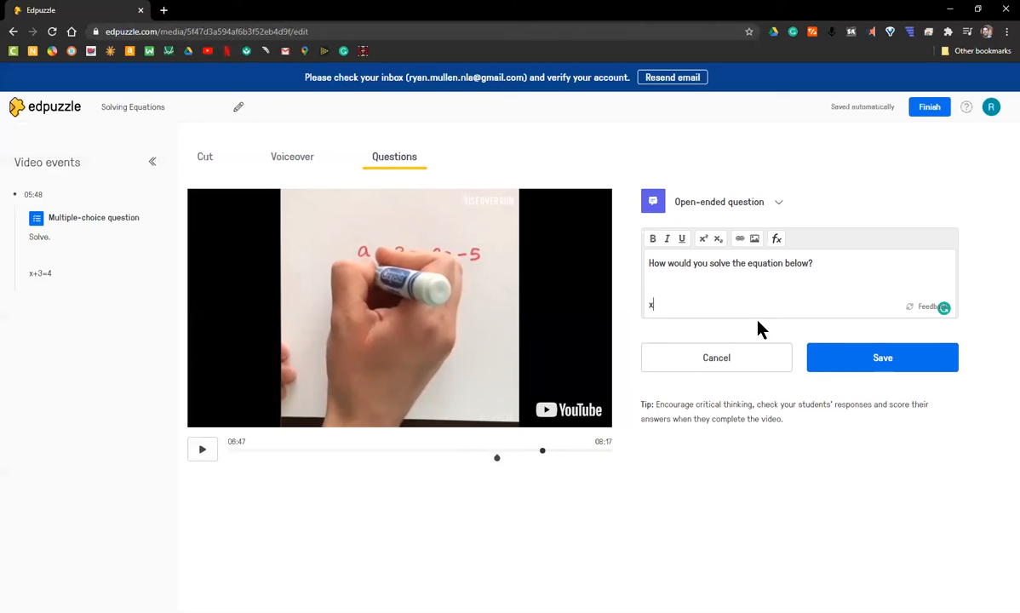
{"action": "type", "text": "+3=5"}
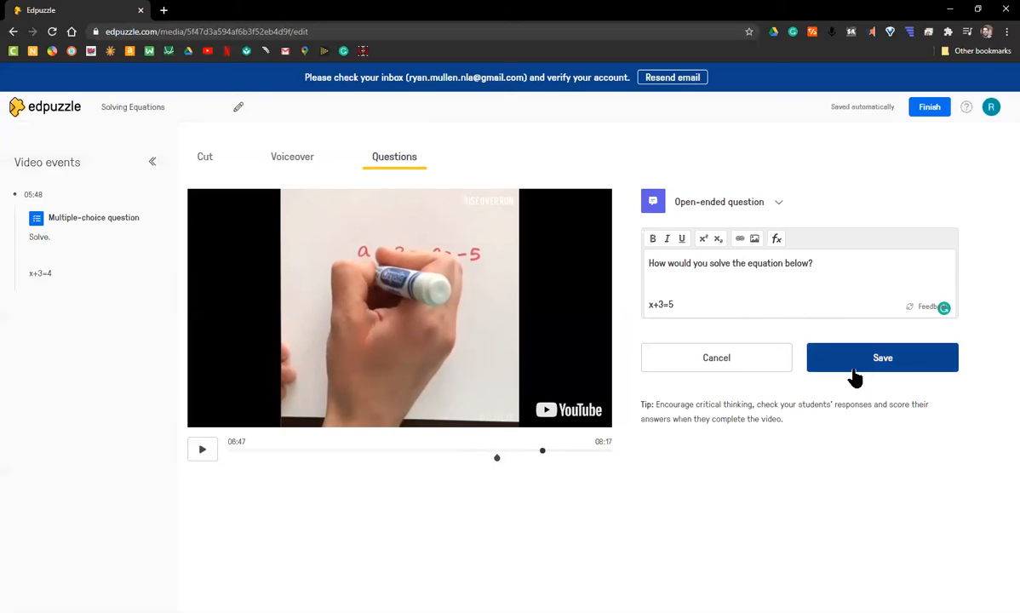
{"action": "left_click", "coordinate": [882, 366]}
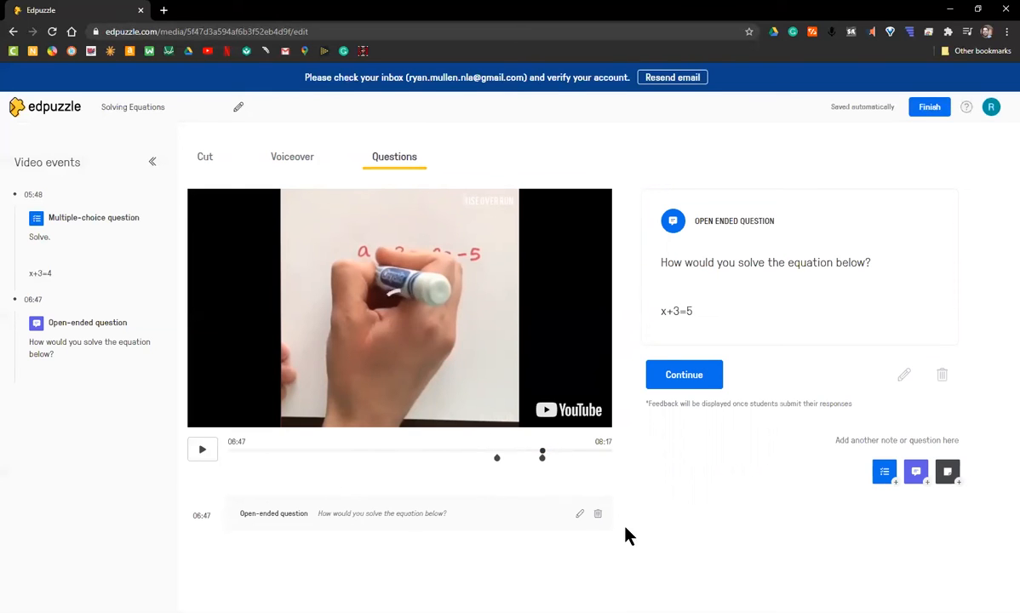
Resume past the saved question, pause the video, and finish editing Solving Equations.
{"action": "left_click", "coordinate": [683, 374]}
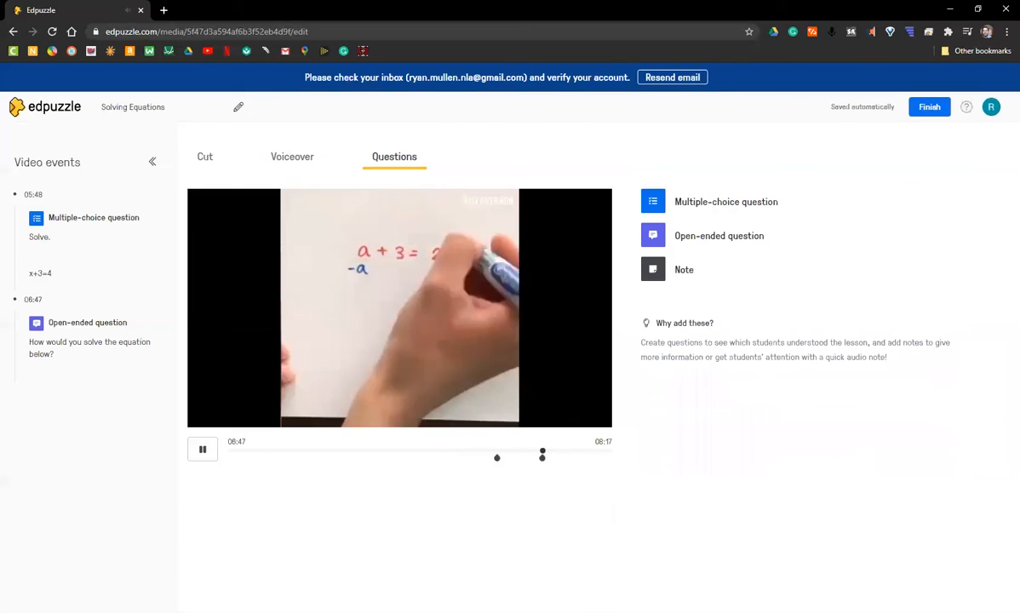
{"action": "left_click", "coordinate": [423, 317]}
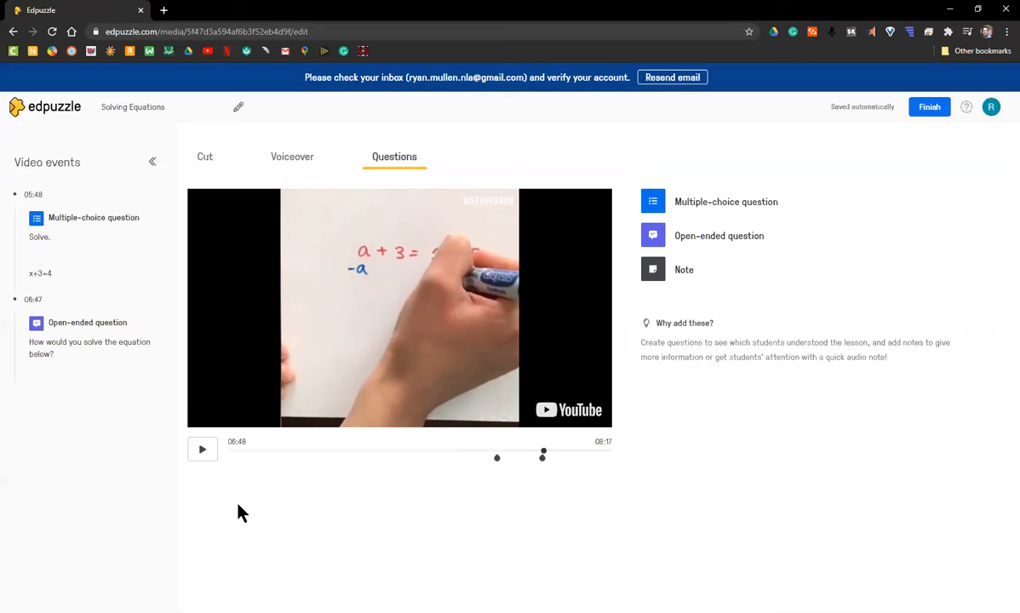
{"action": "left_click", "coordinate": [929, 108]}
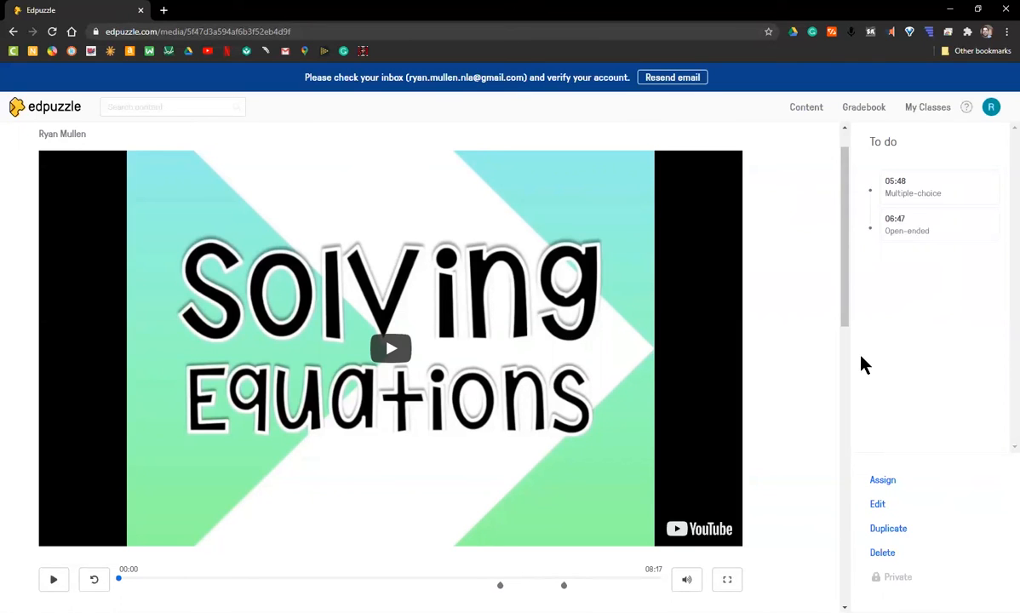
Assign the video to the Pandemic Proposal class with a September 3 due date.
{"action": "left_click", "coordinate": [879, 482]}
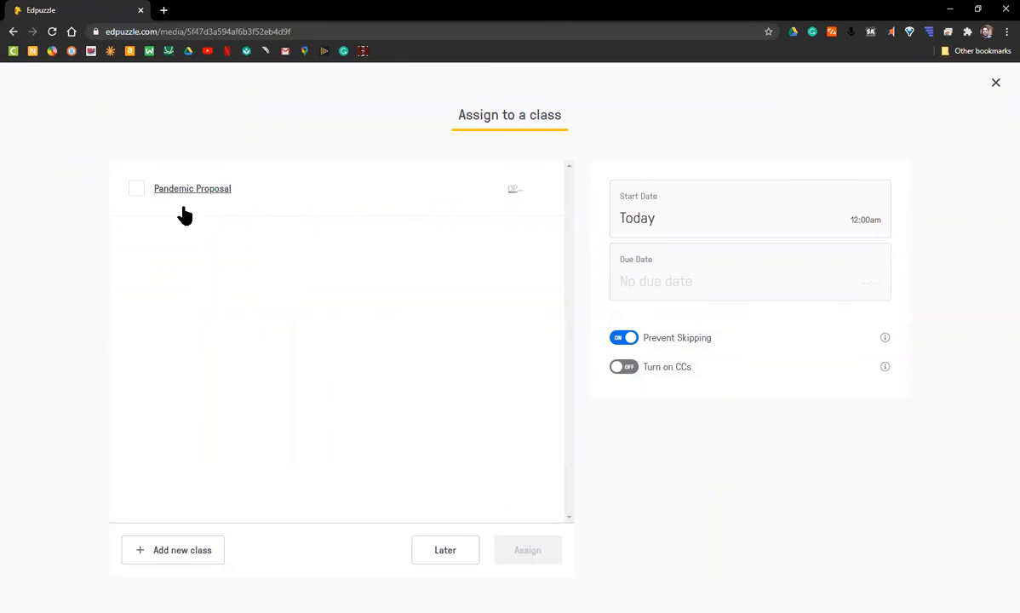
{"action": "left_click", "coordinate": [139, 190]}
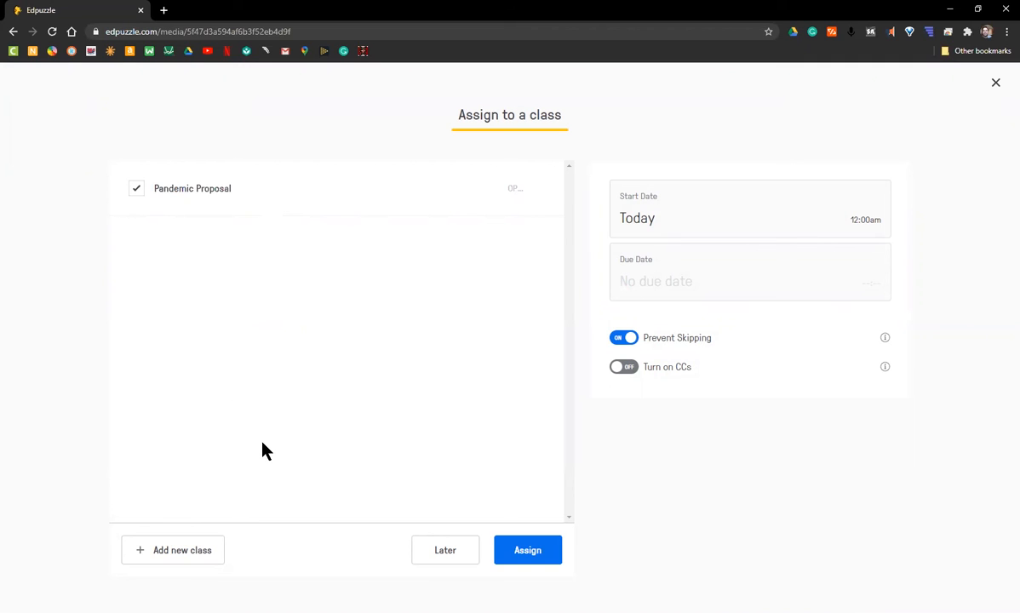
{"action": "left_click", "coordinate": [674, 283]}
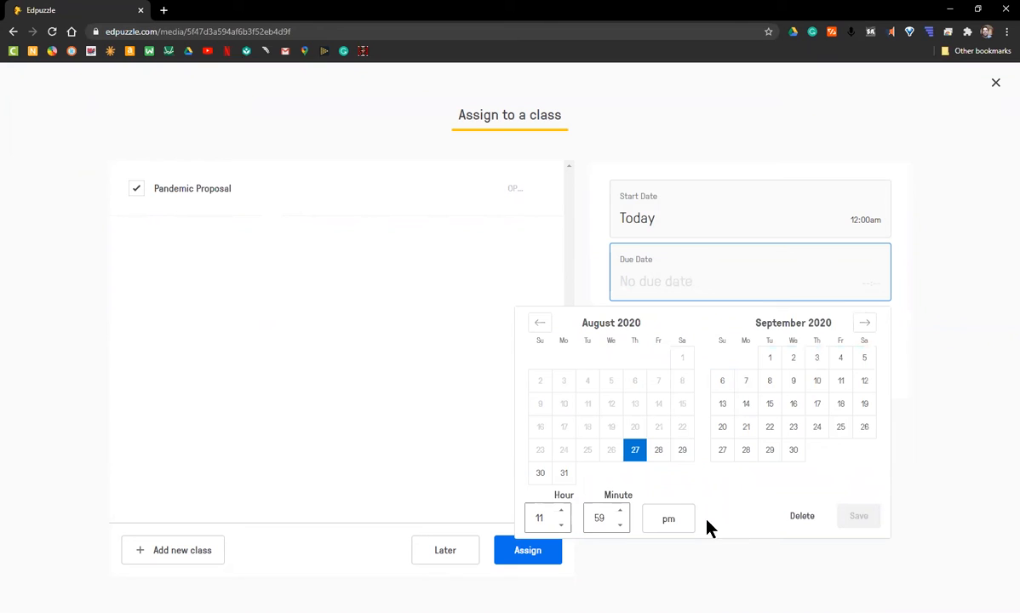
{"action": "left_click", "coordinate": [819, 359]}
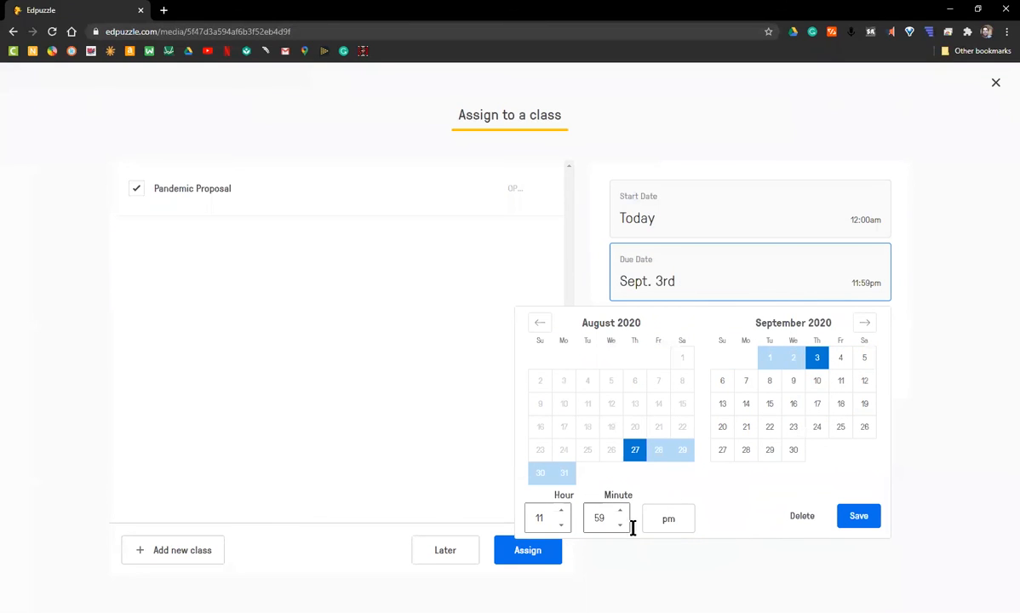
{"action": "left_click", "coordinate": [859, 517]}
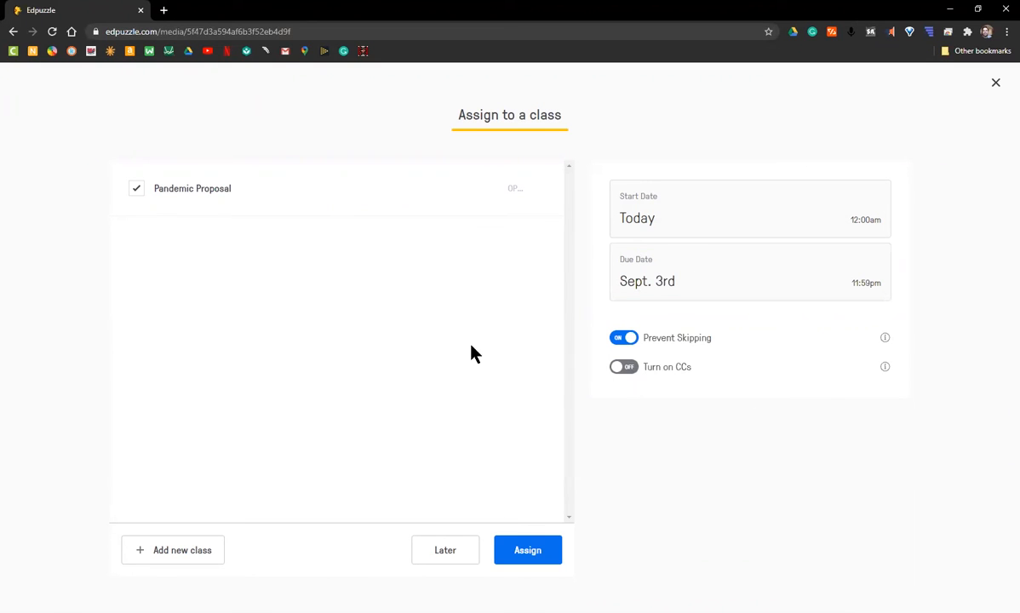
{"action": "left_click", "coordinate": [528, 550]}
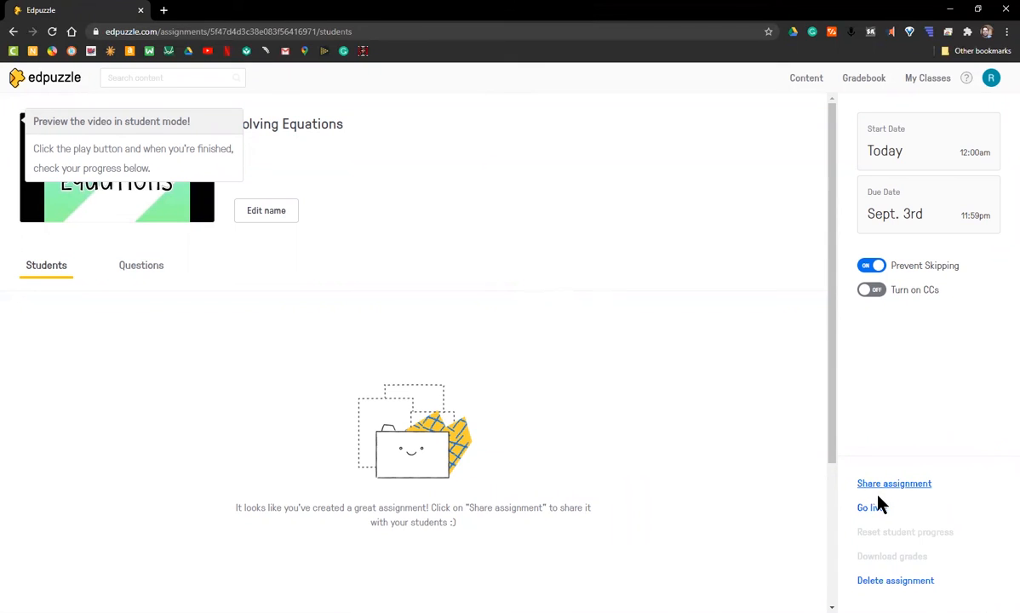
Share the assignment, answering Yes to parental consent, and copy the student link.
{"action": "left_click", "coordinate": [908, 492]}
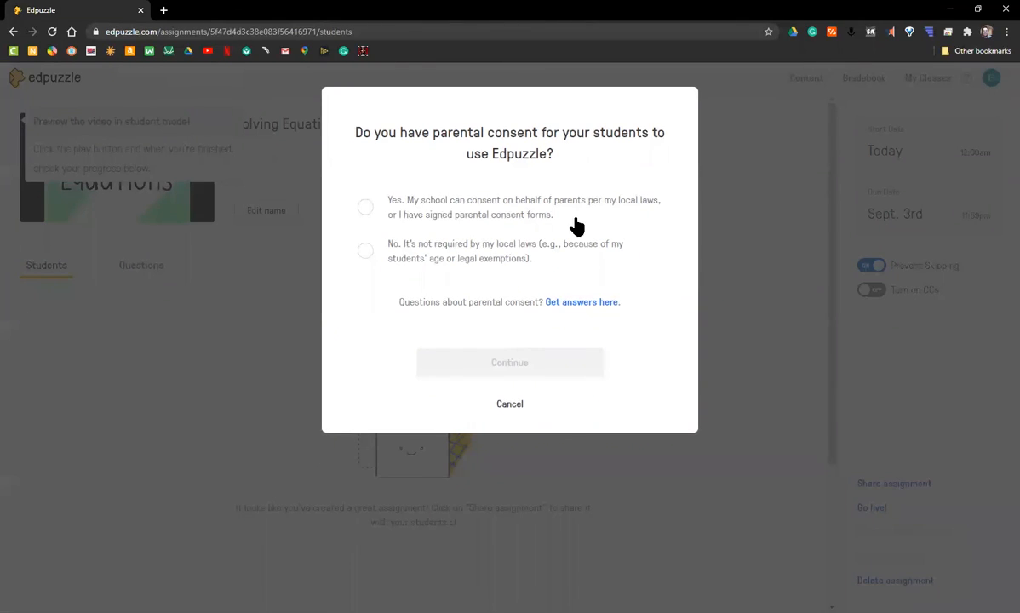
{"action": "left_click", "coordinate": [362, 208]}
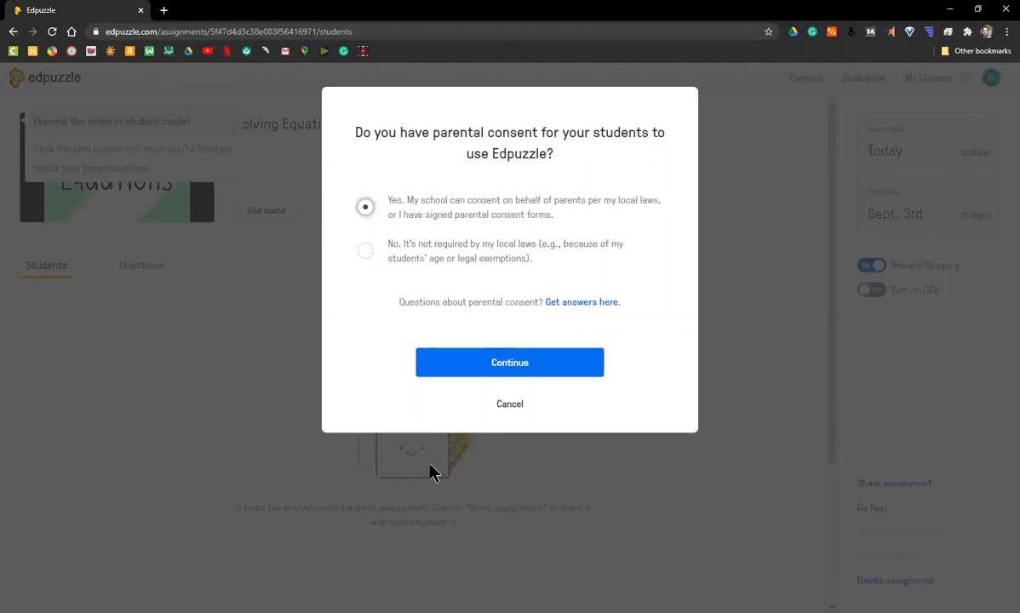
{"action": "left_click", "coordinate": [507, 371]}
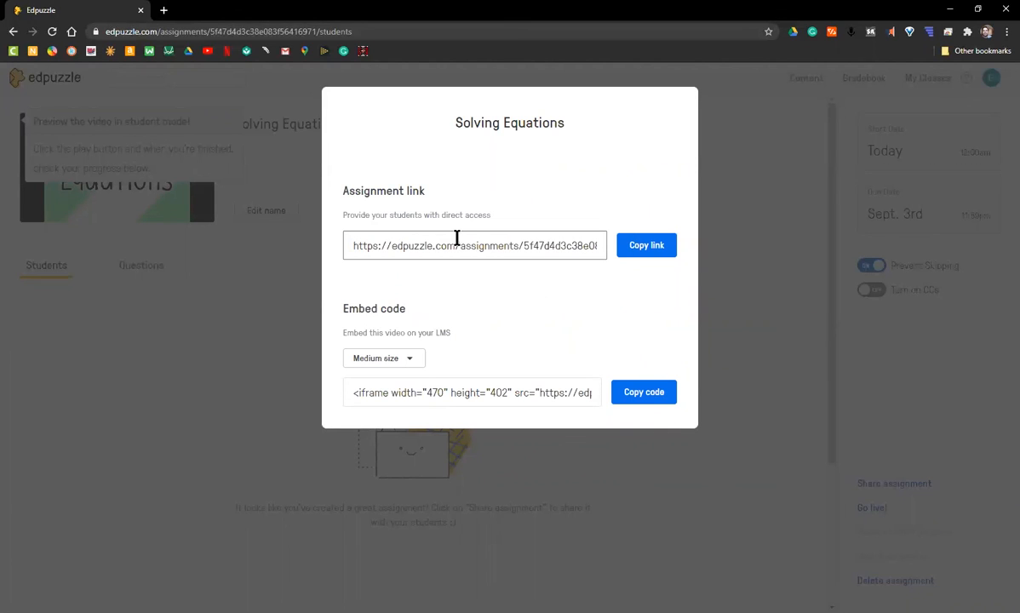
{"action": "left_click", "coordinate": [653, 248]}
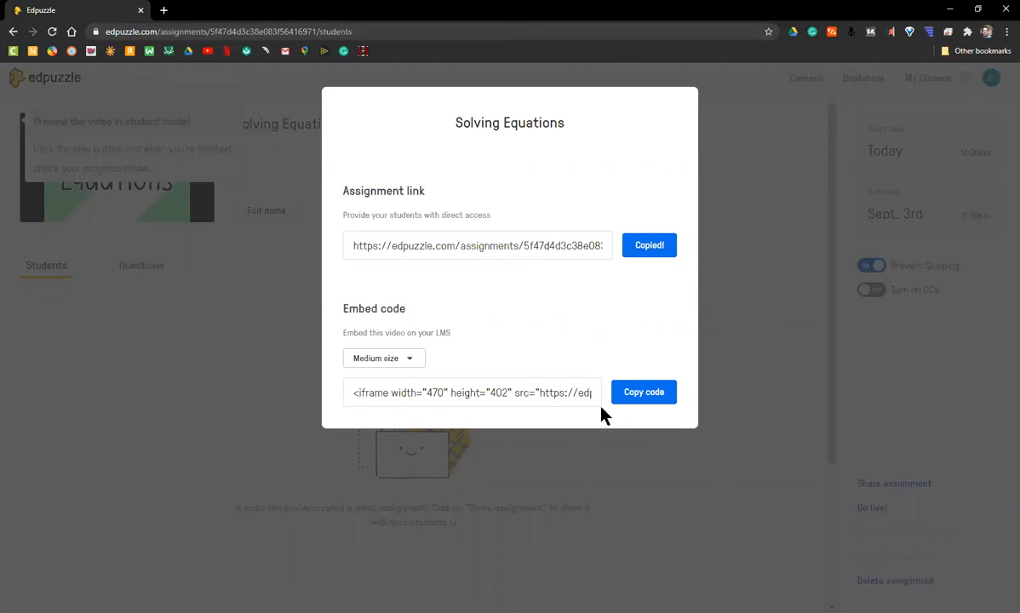
{"action": "left_click", "coordinate": [164, 9]}
Open the copied link to review the student page, then close that tab and the share dialog.
{"action": "right_click", "coordinate": [130, 28]}
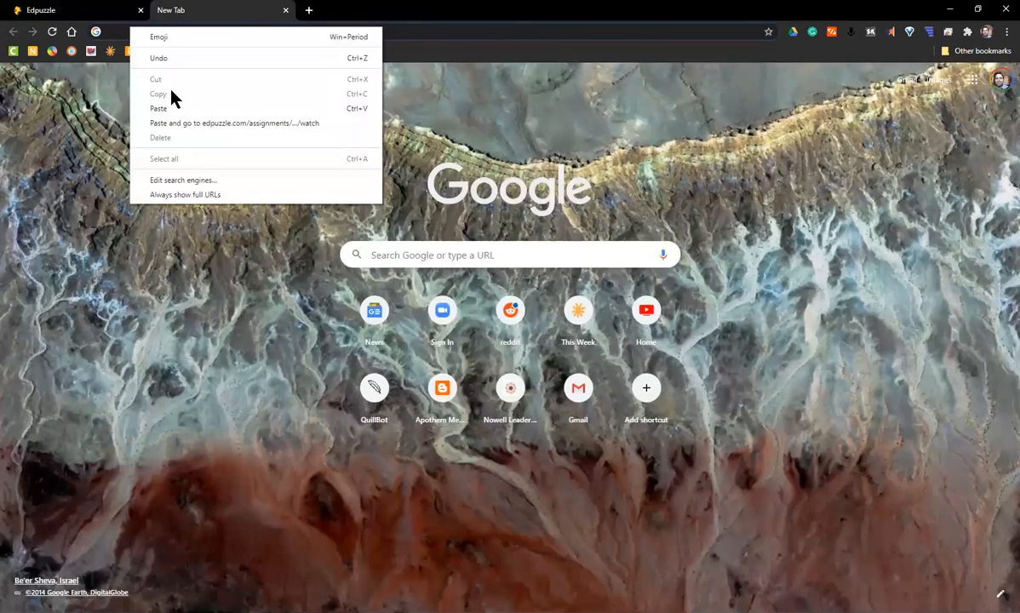
{"action": "left_click", "coordinate": [175, 121]}
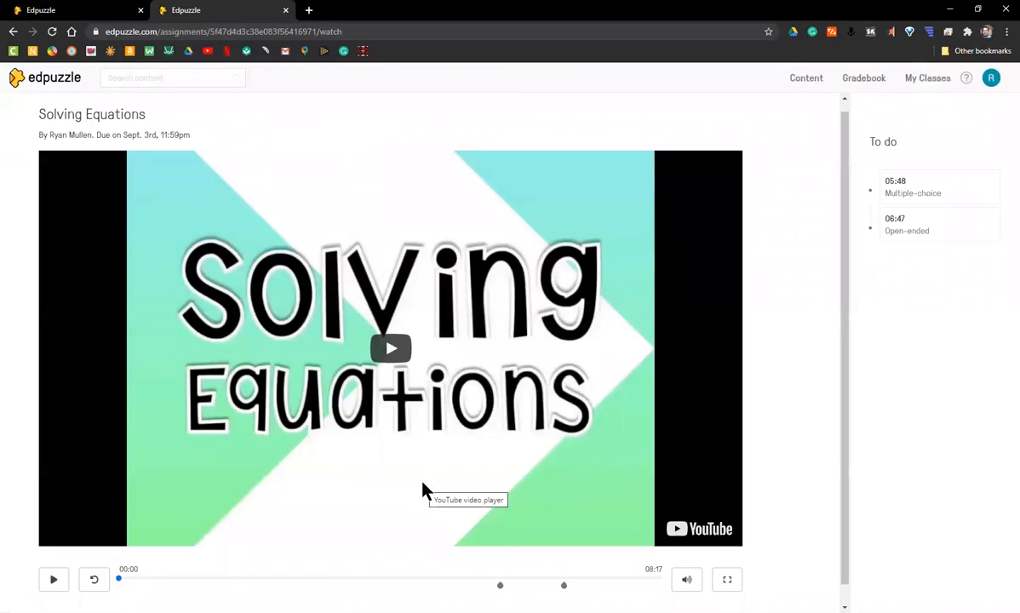
{"action": "scroll", "coordinate": [293, 490], "scroll_direction": "down", "scroll_amount": 1}
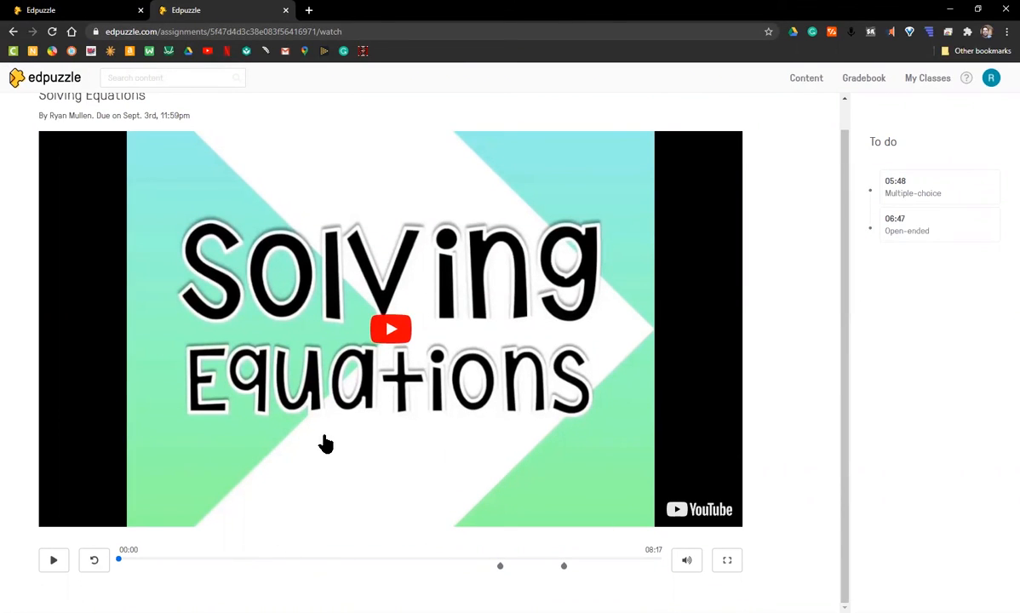
{"action": "scroll", "coordinate": [325, 442], "scroll_direction": "up", "scroll_amount": 1}
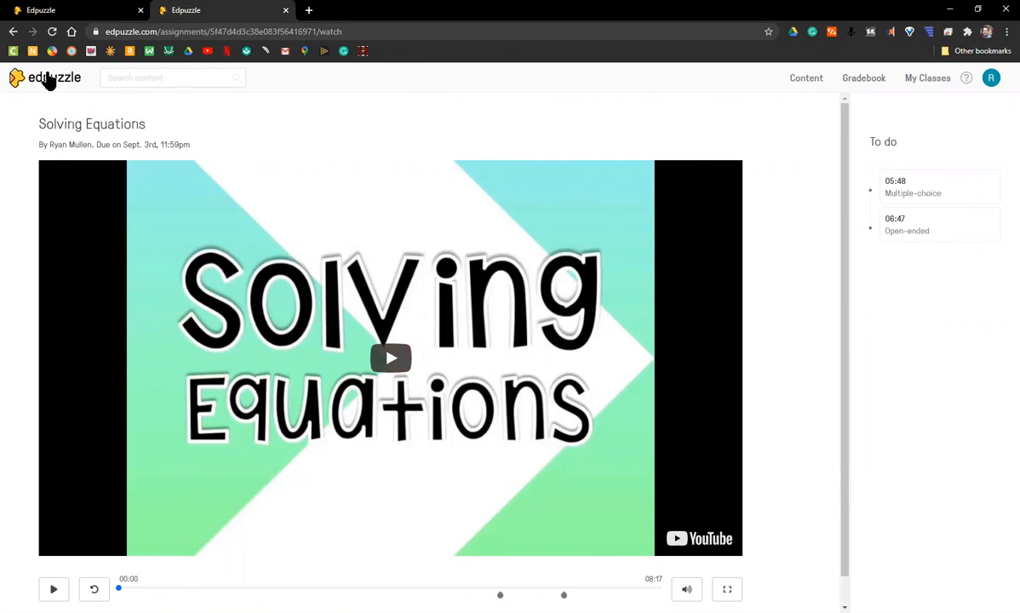
{"action": "left_click", "coordinate": [286, 10]}
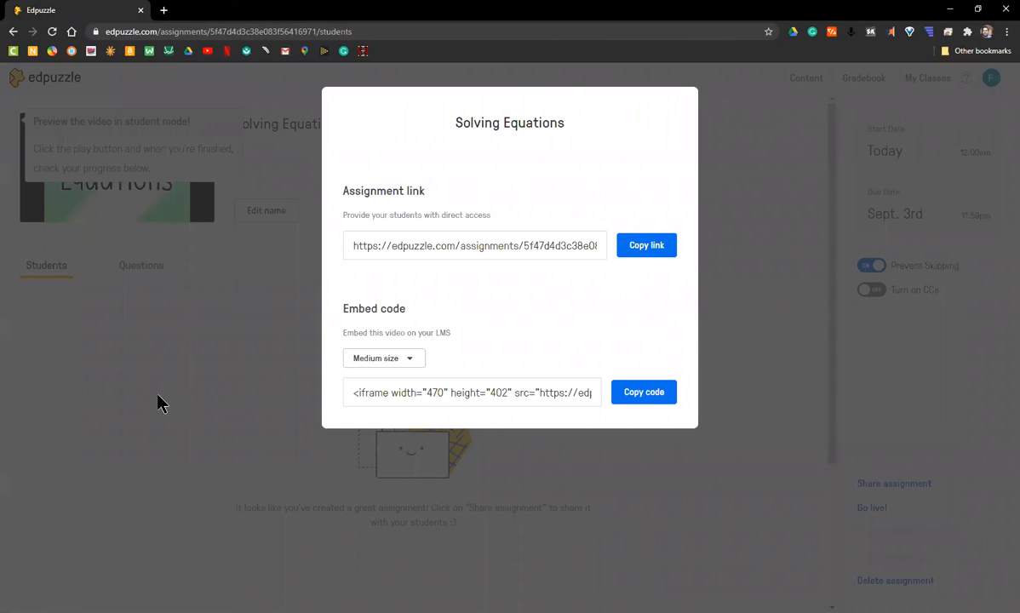
{"action": "left_click", "coordinate": [753, 458]}
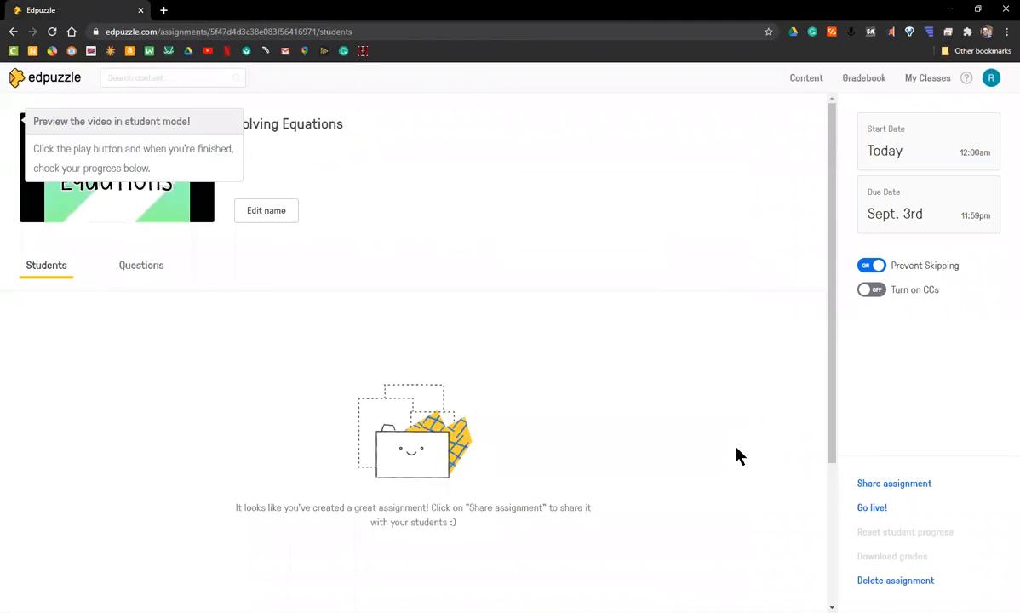